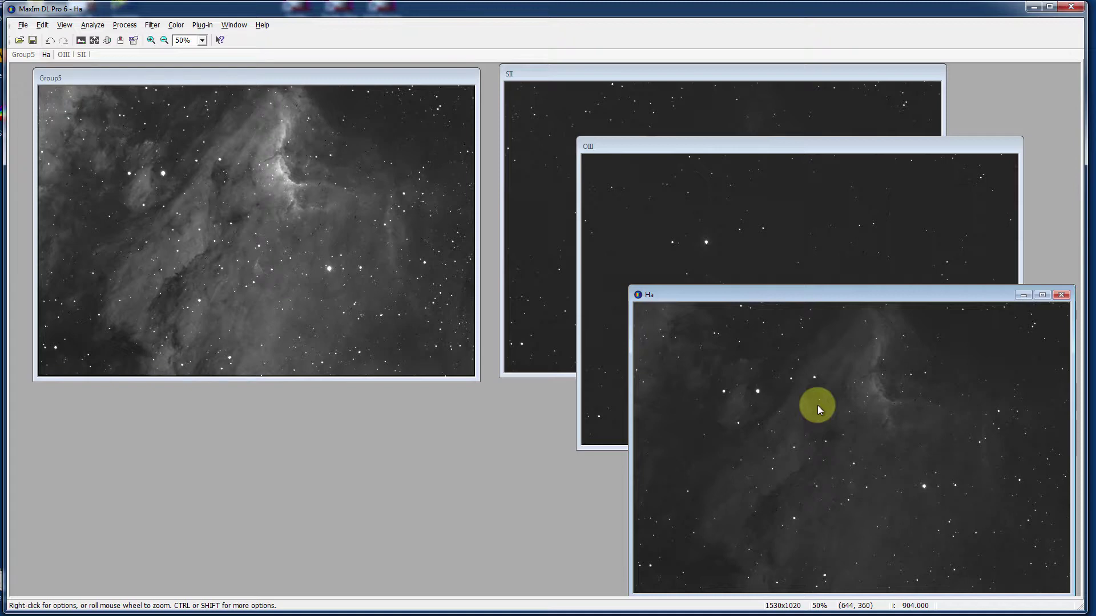
click(197, 84)
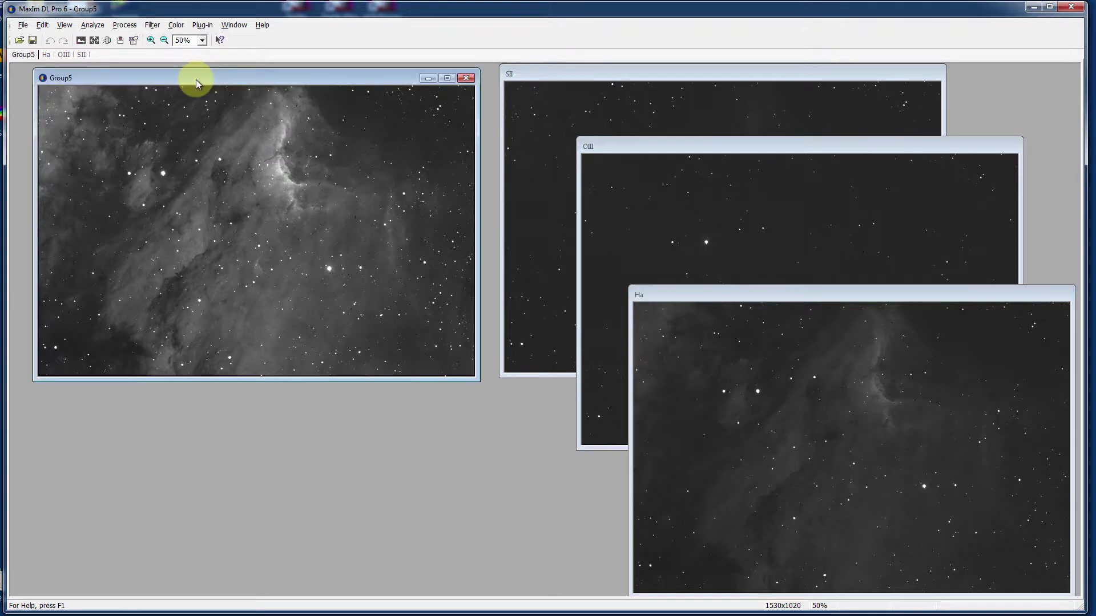
click(64, 25)
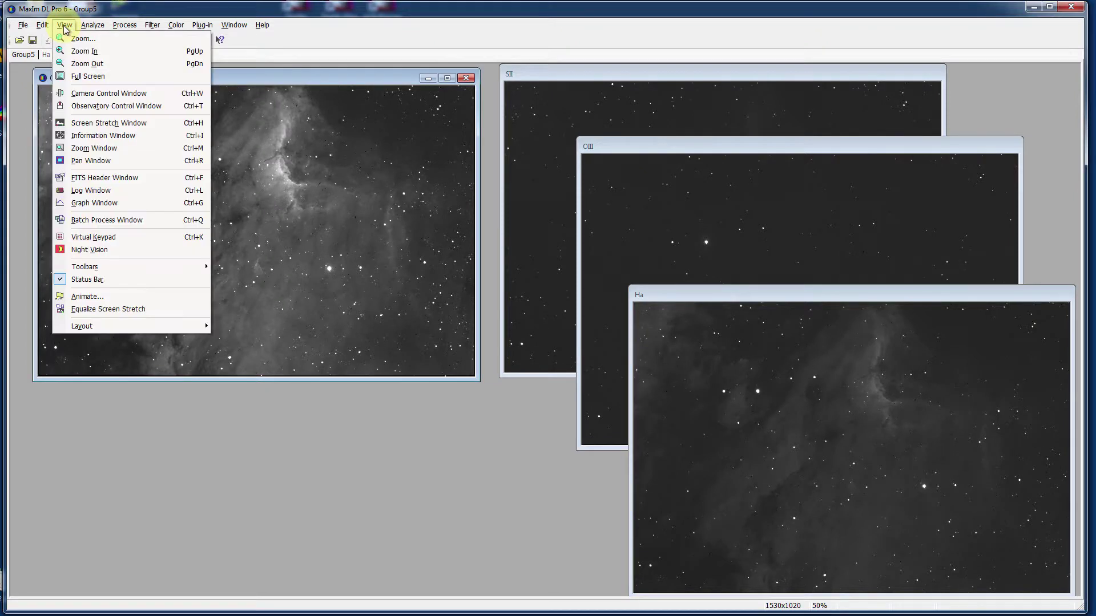
click(90, 177)
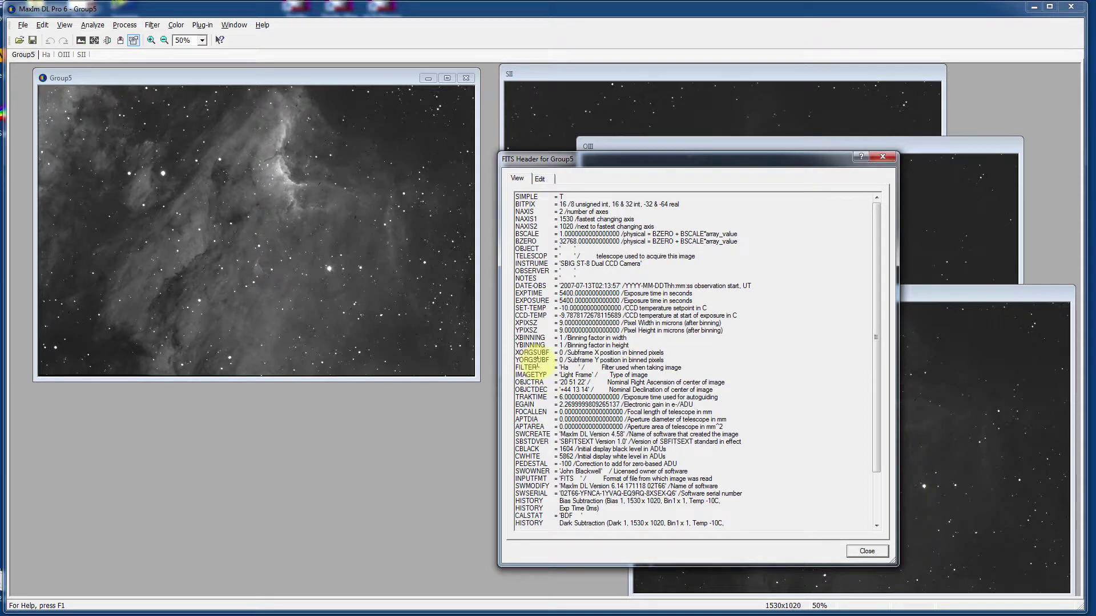
drag(537, 360, 651, 369)
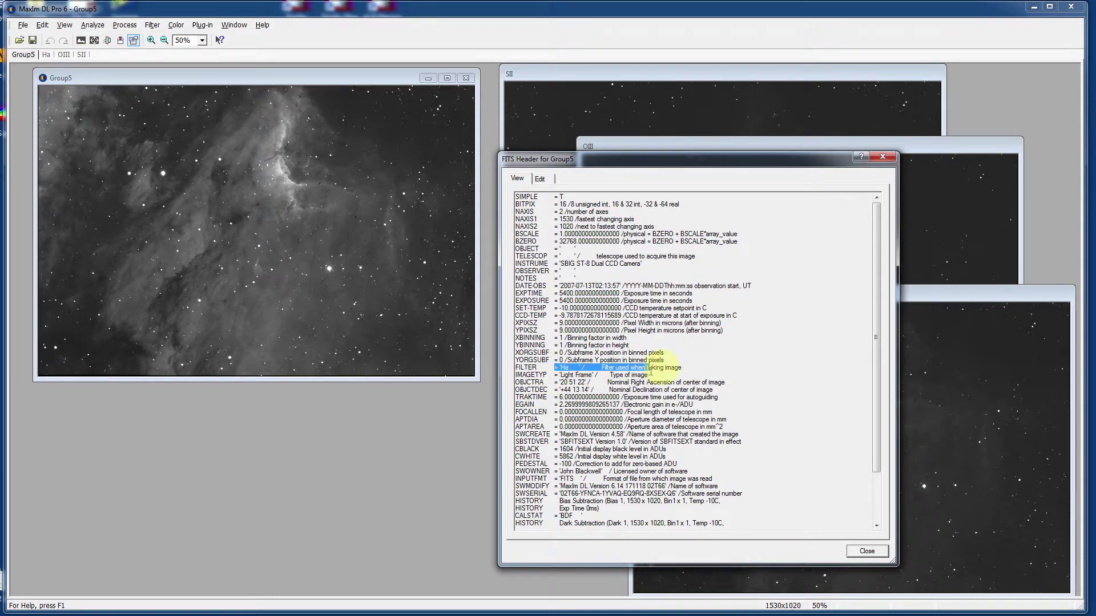
click(866, 551)
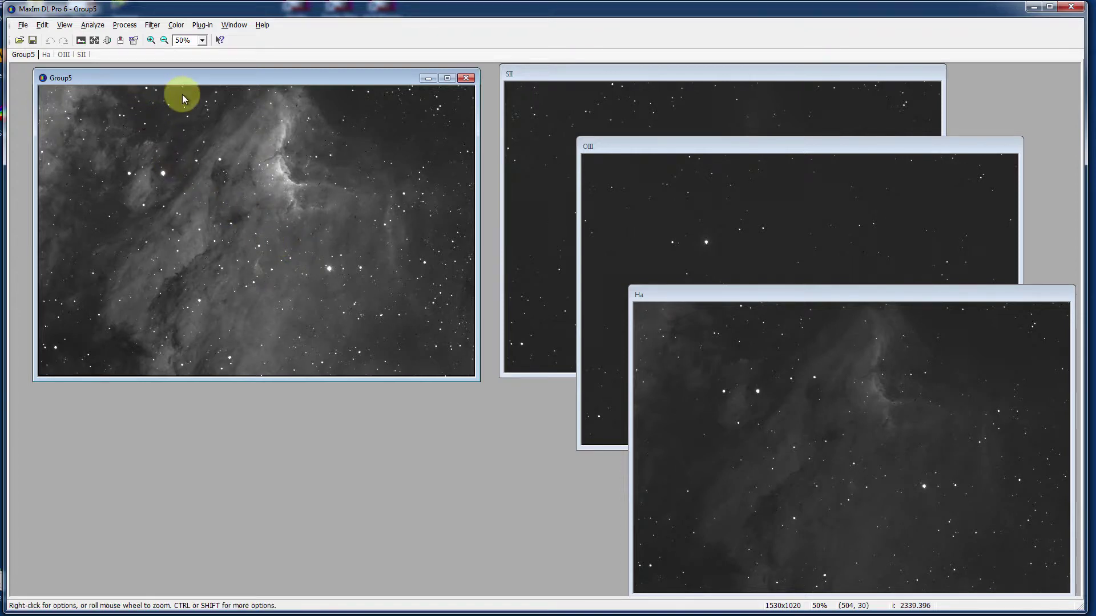
Start a new stack and select all four currently open images to add
click(124, 25)
click(155, 125)
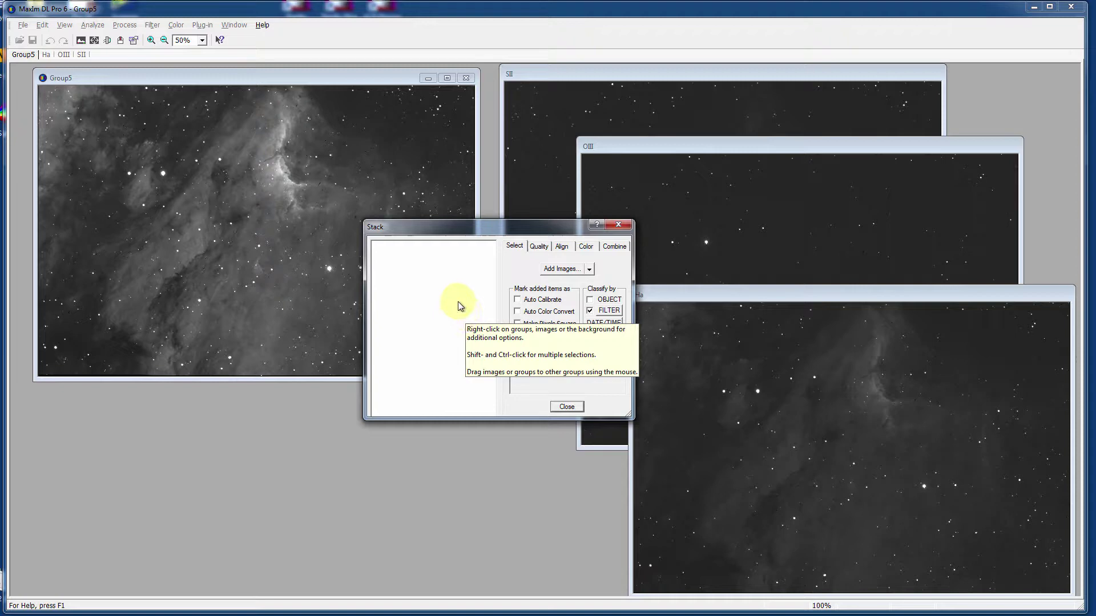
click(589, 268)
click(581, 285)
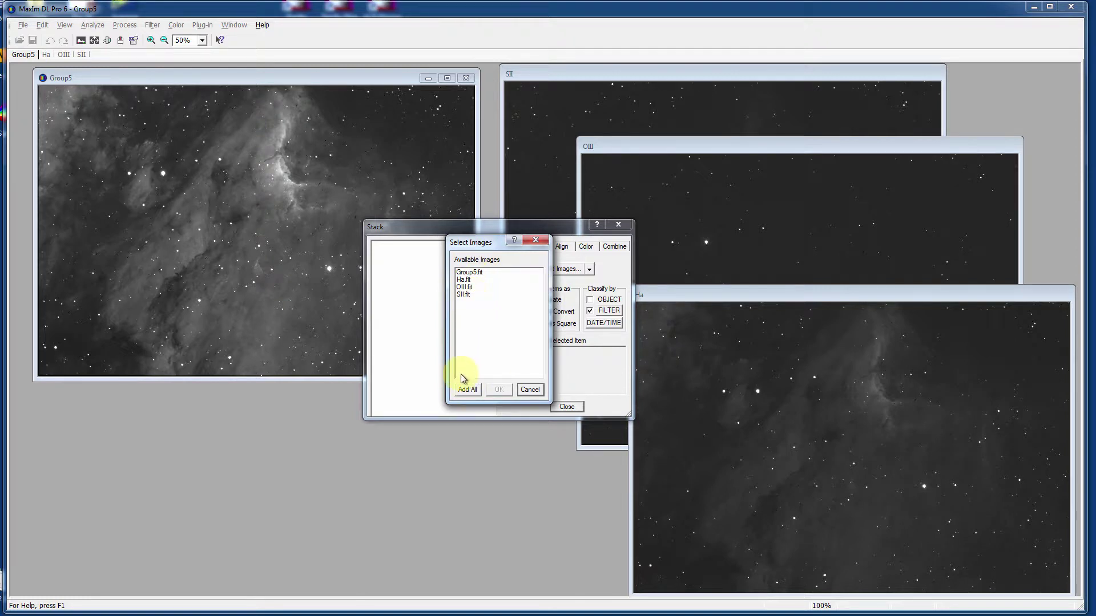
click(465, 390)
Add all four images to the stack and inspect Group5.fit in the Red group
click(497, 390)
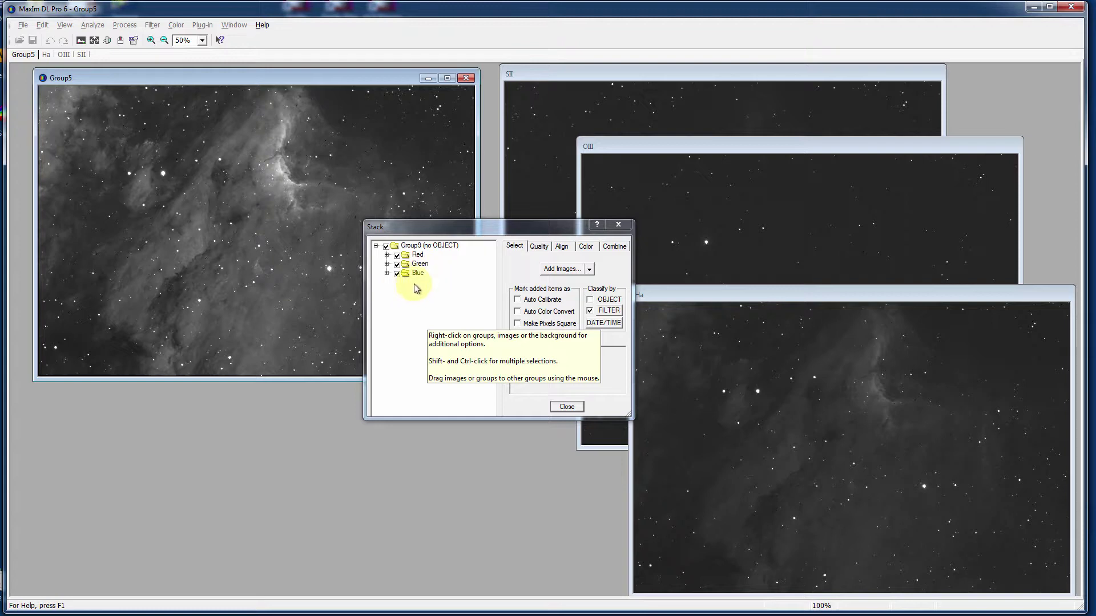
click(387, 255)
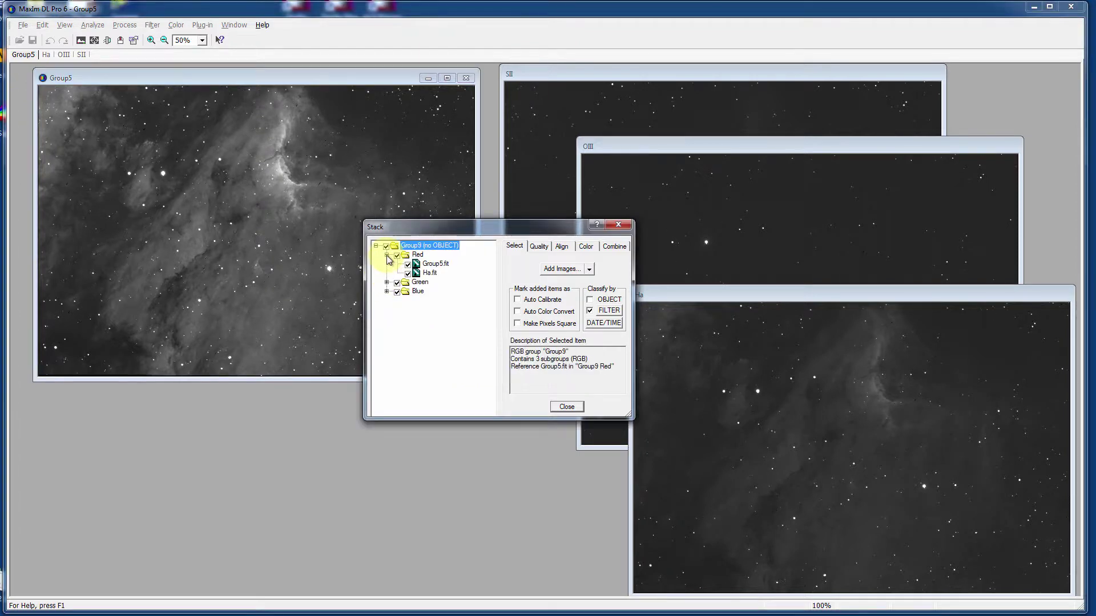
click(437, 263)
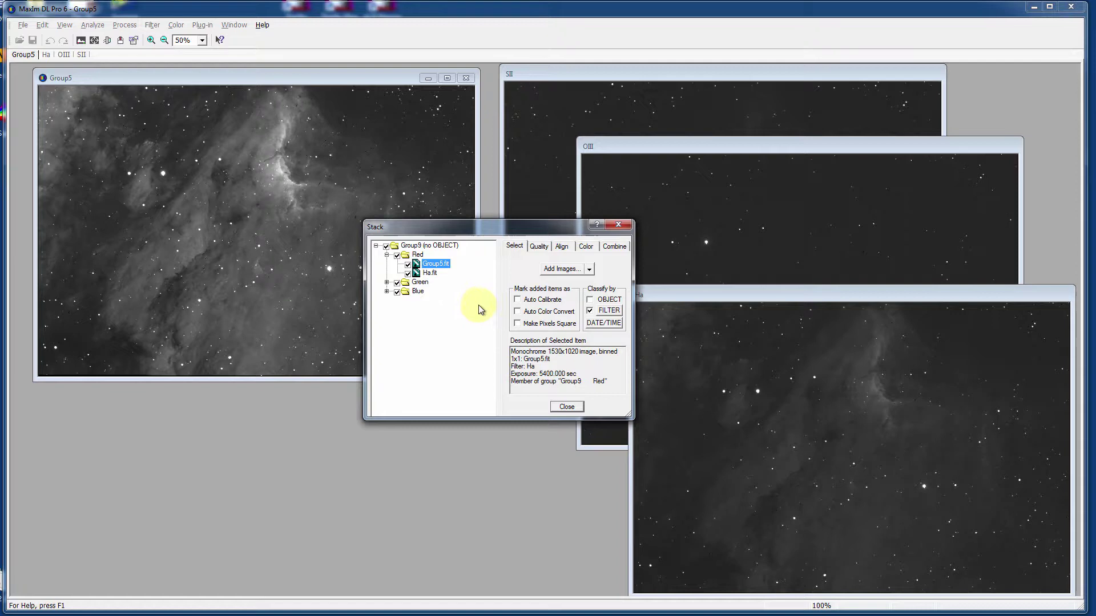
Create a new empty group under Group9 and rename it 'Luminance'
right_click(422, 249)
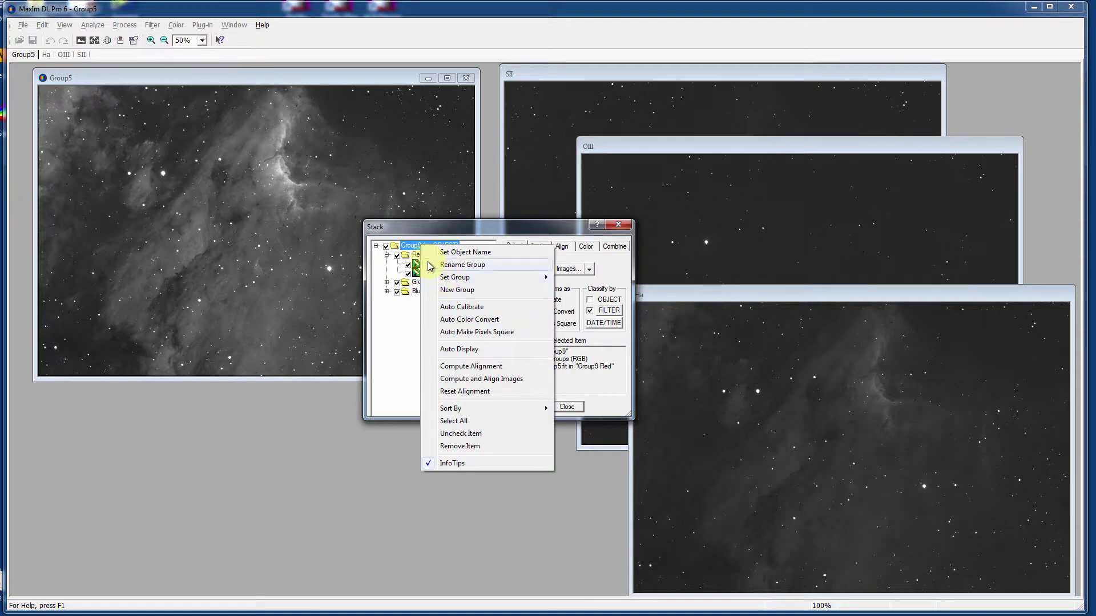
click(419, 231)
right_click(444, 250)
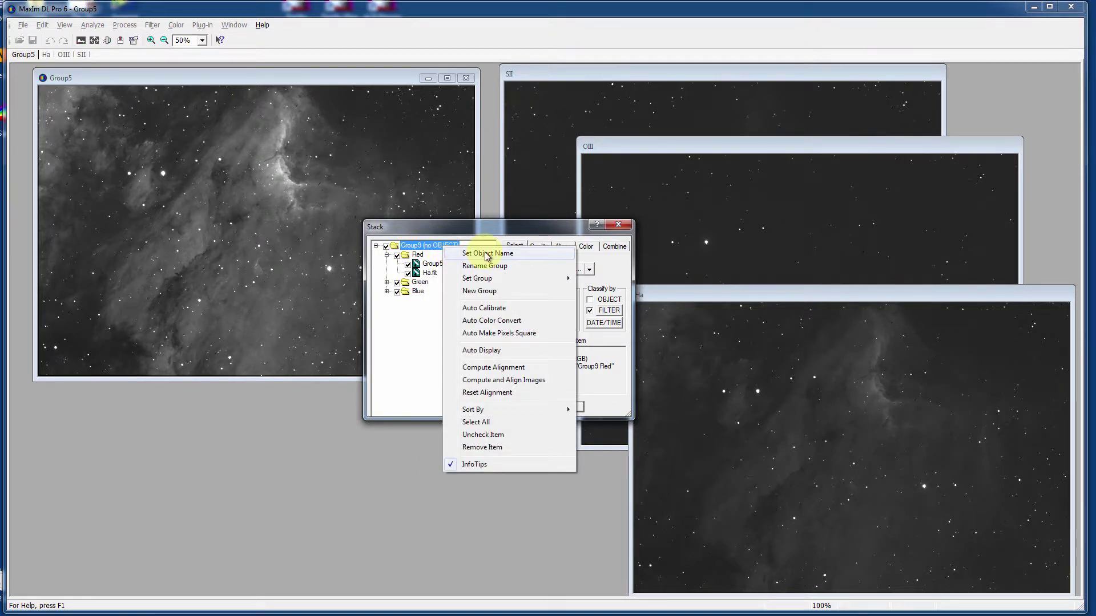
click(491, 291)
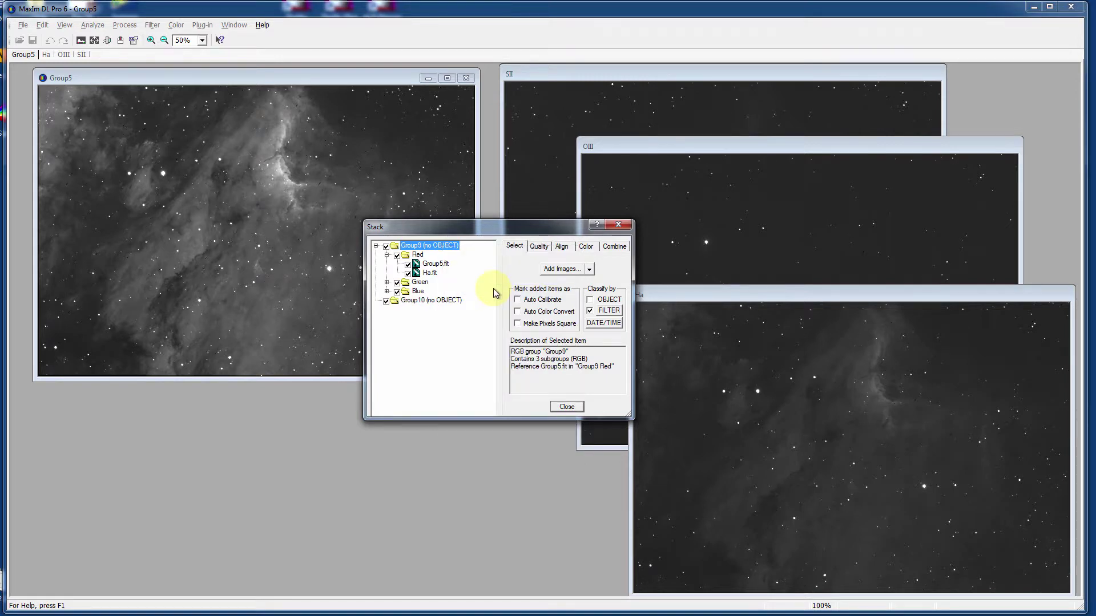
click(445, 301)
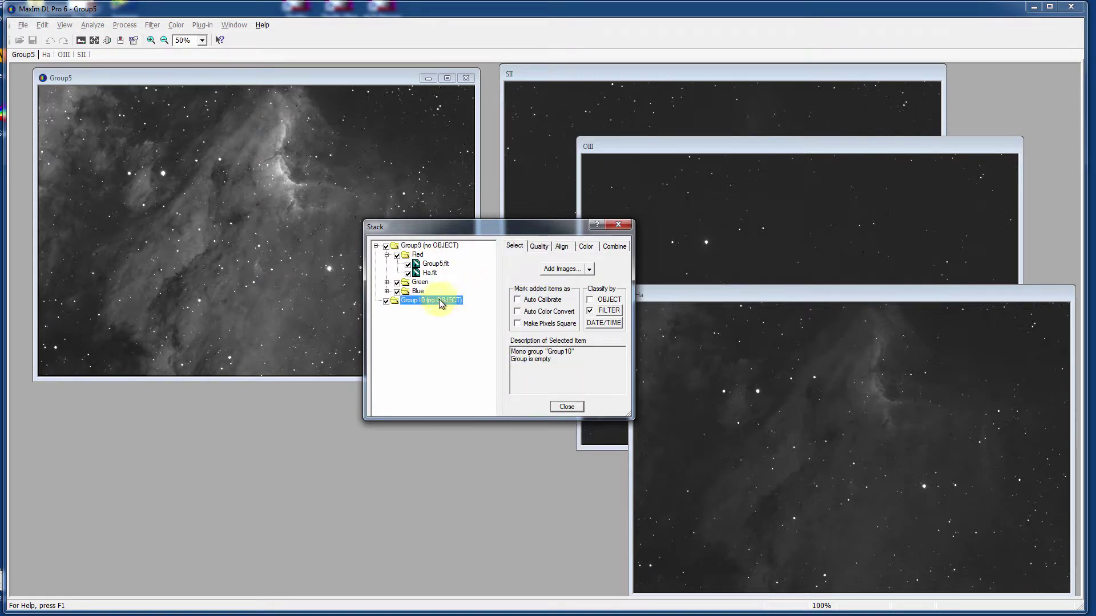
right_click(435, 305)
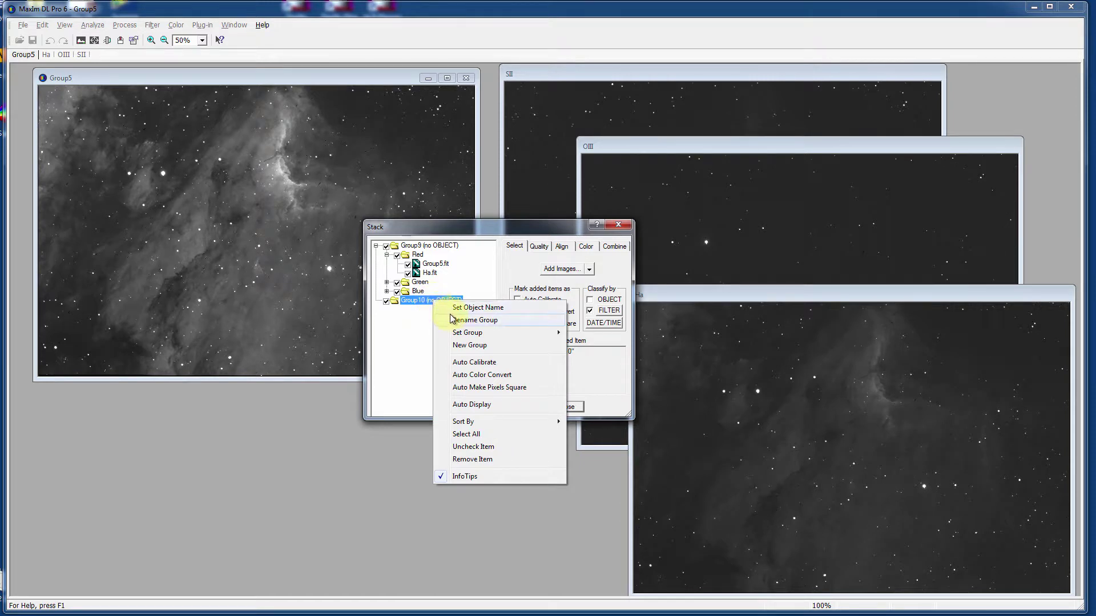
click(476, 321)
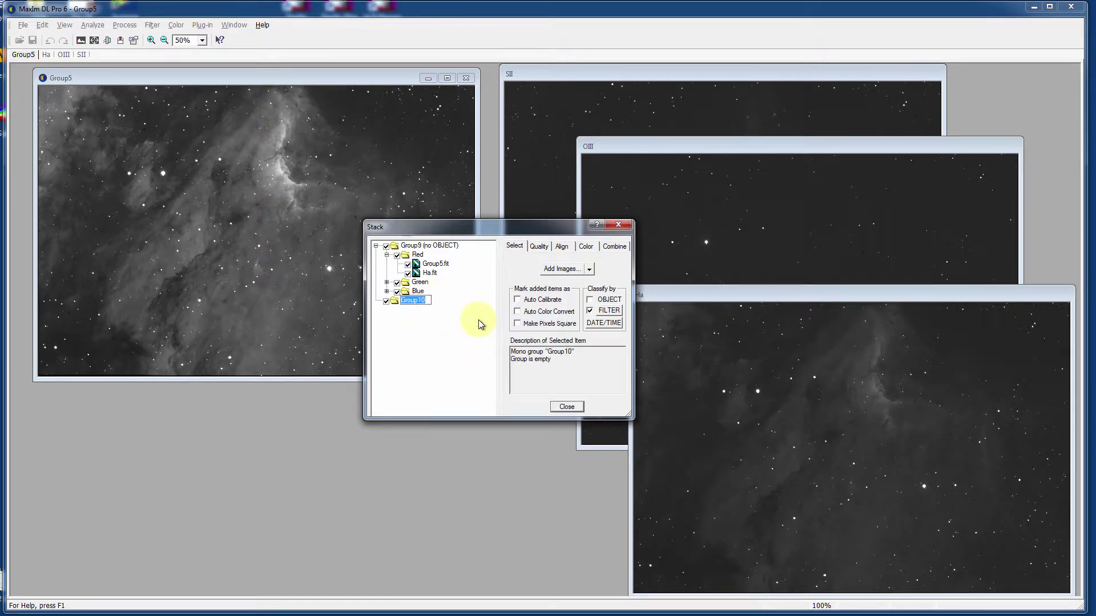
text(Luminance)
key(Return)
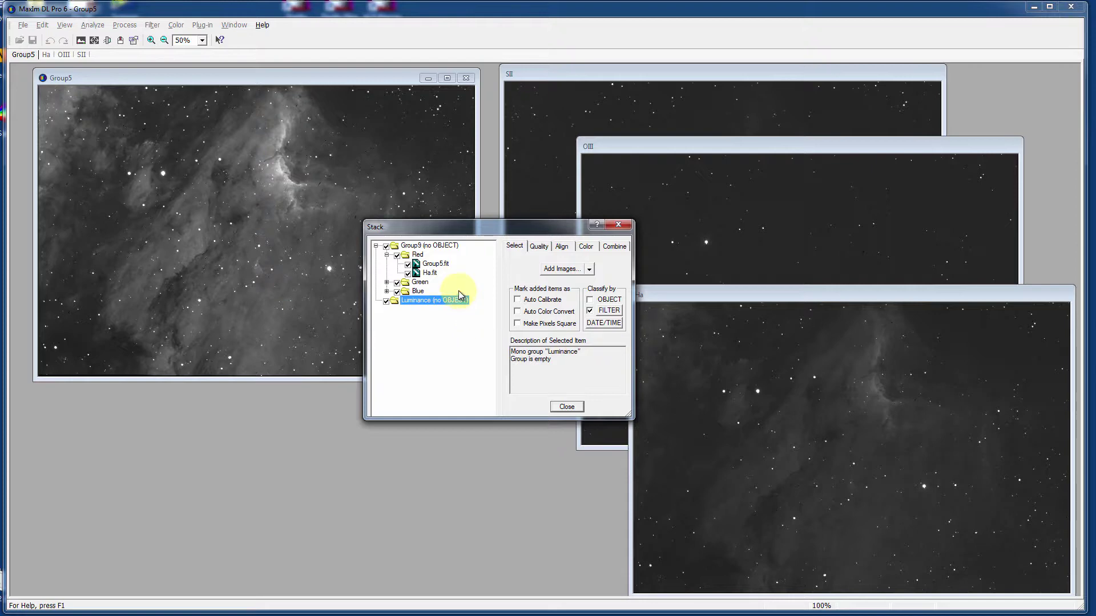
Move Group5.fit into its own group named 'Luminance', then expand Green and Blue to verify OIII and SII
click(432, 265)
drag(432, 265, 423, 246)
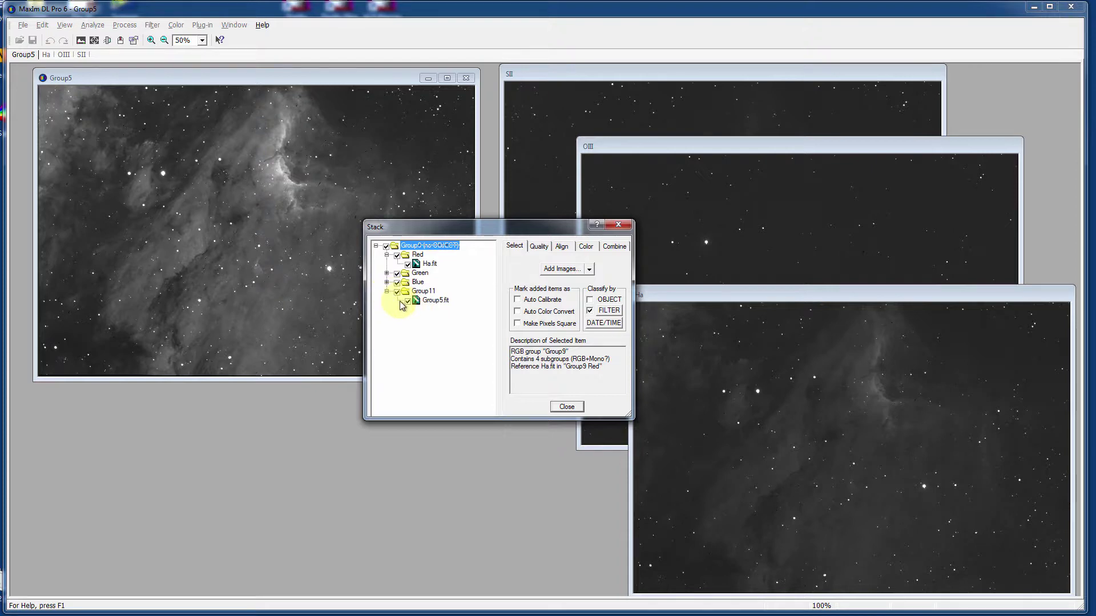
click(422, 292)
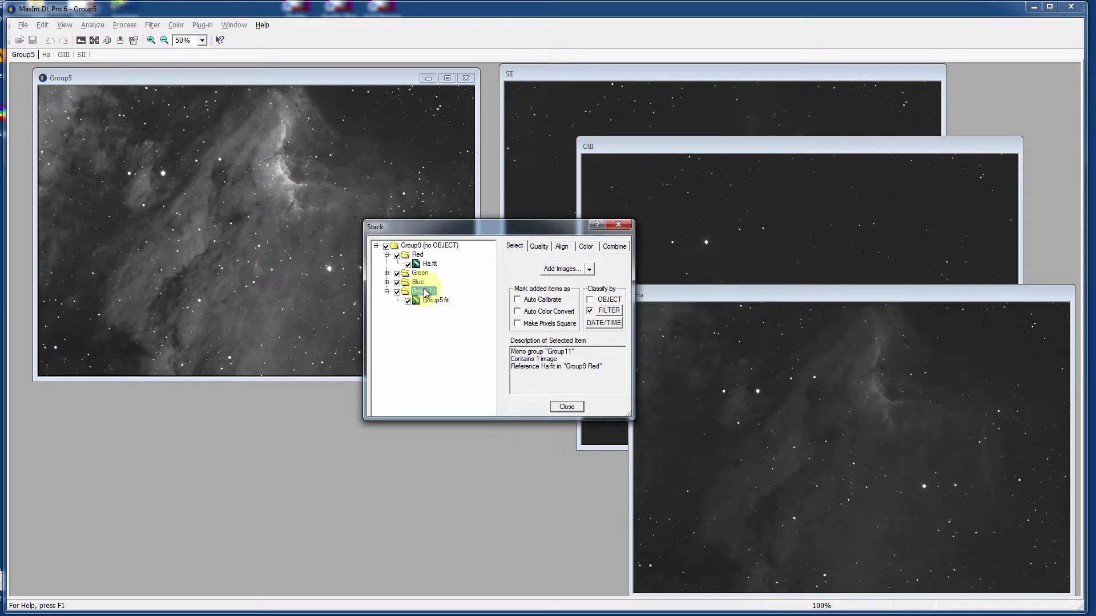
right_click(424, 290)
click(457, 309)
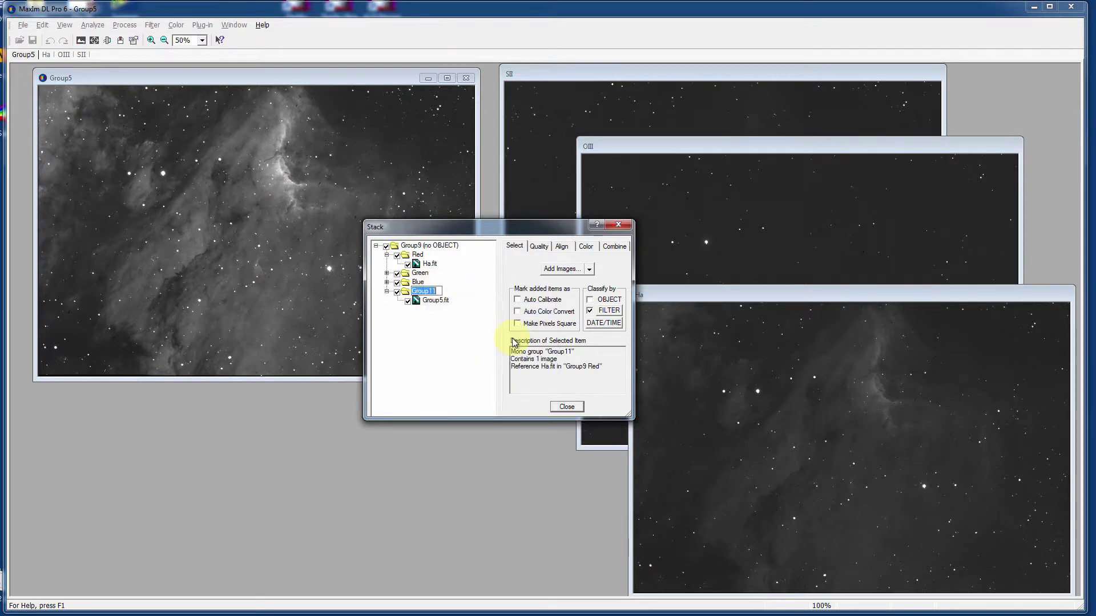
text(Luminance)
key(Return)
click(387, 282)
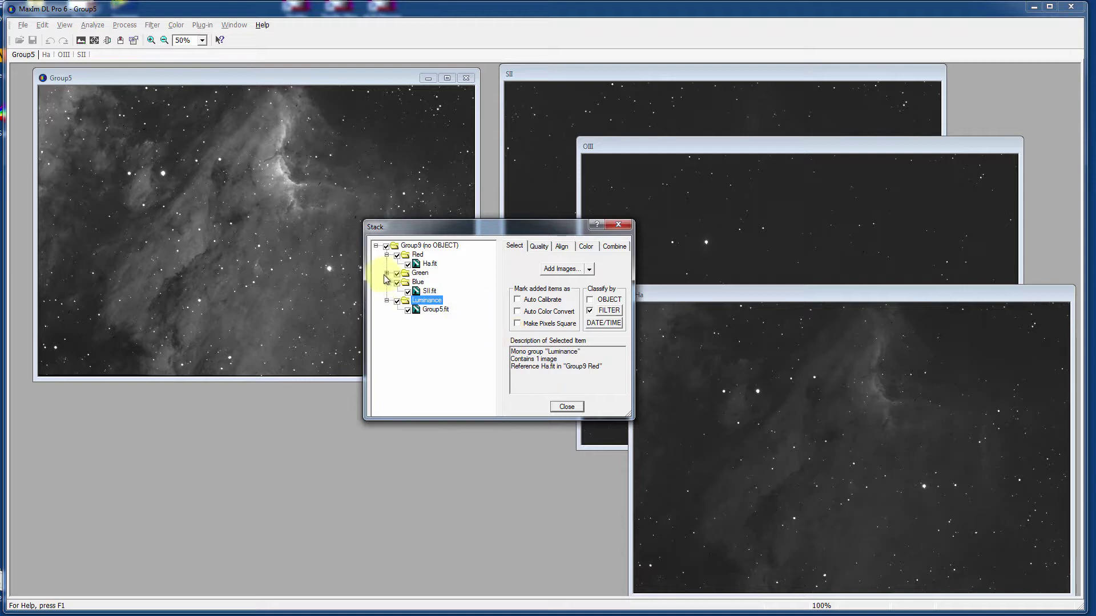
click(387, 273)
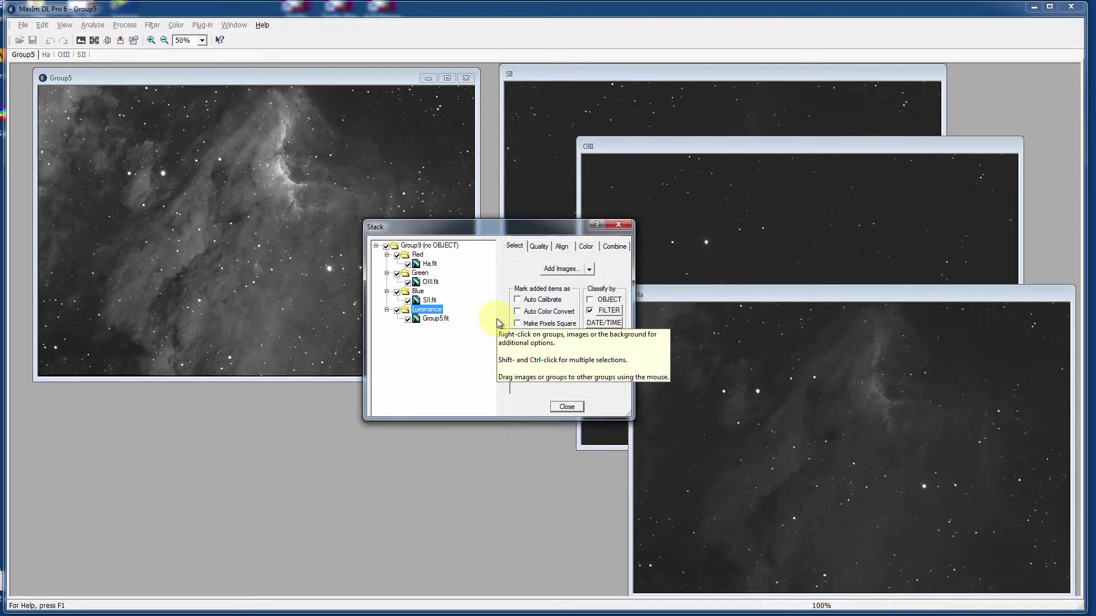
Set Group9 to an LRGB combination
click(443, 250)
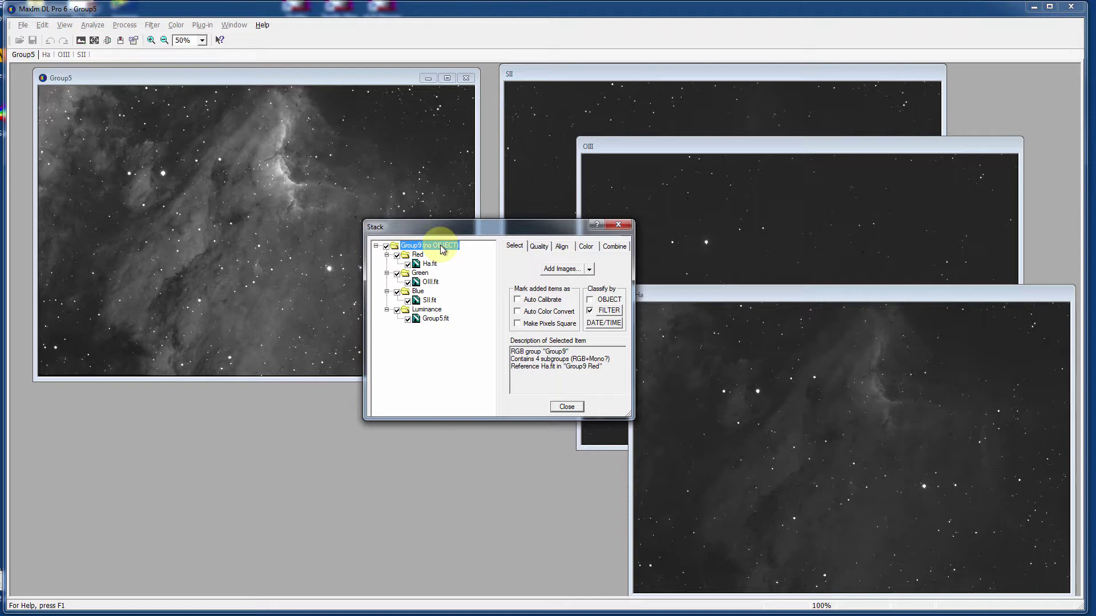
right_click(442, 250)
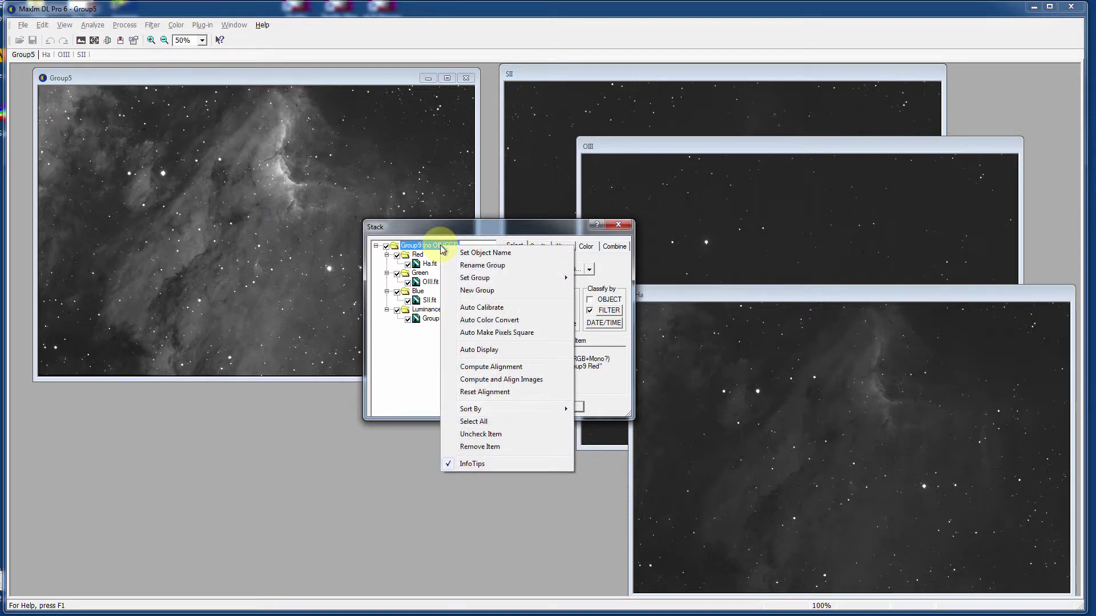
mouse_move(468, 279)
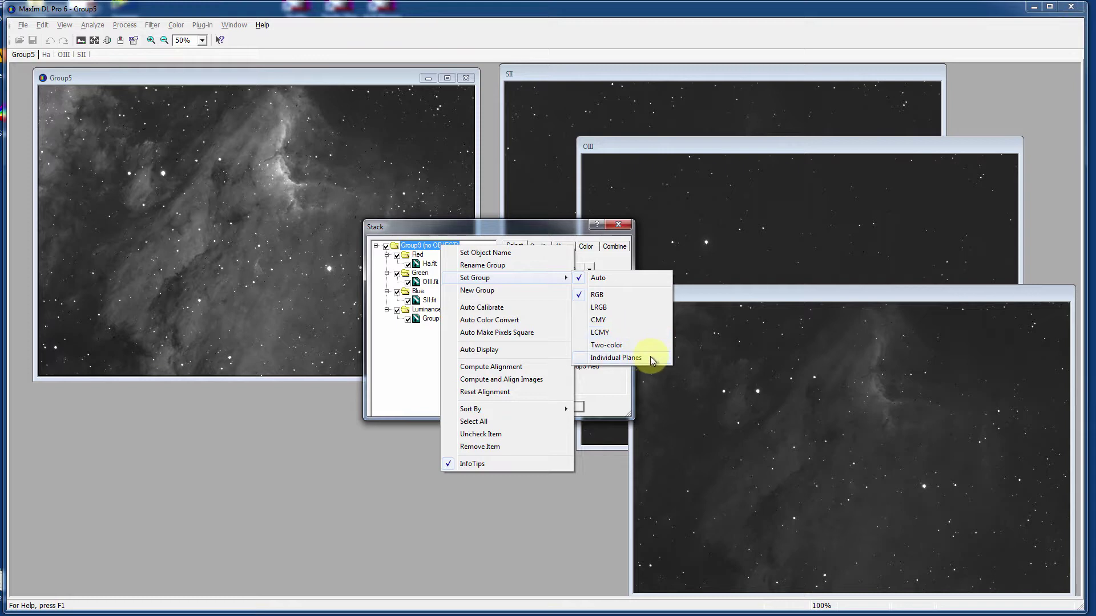
click(627, 307)
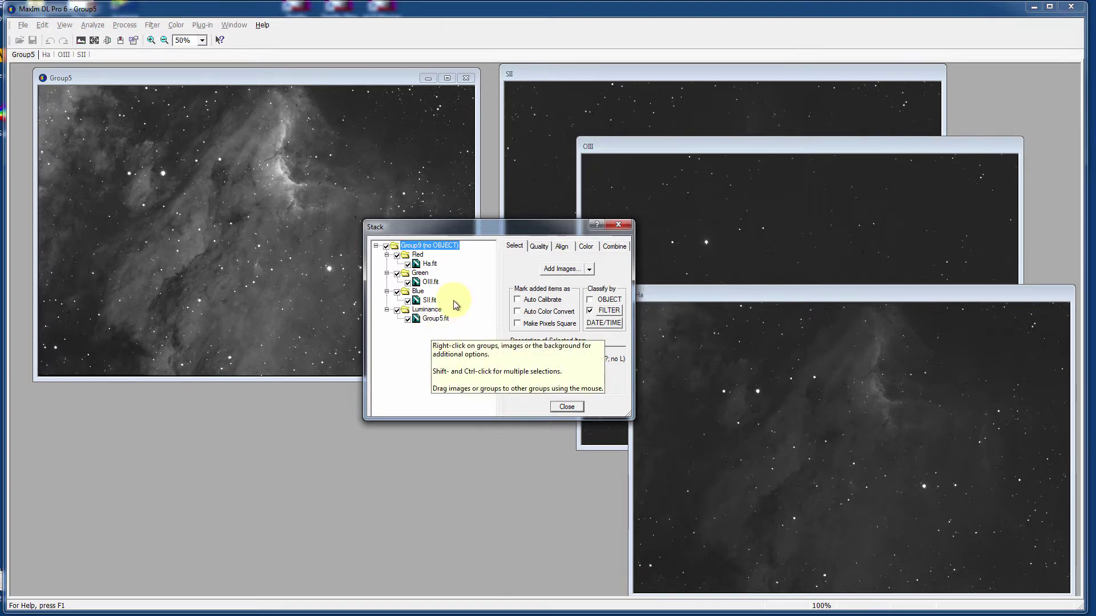
Confirm the Green and Blue groups stay assigned to the G and B channels
right_click(423, 256)
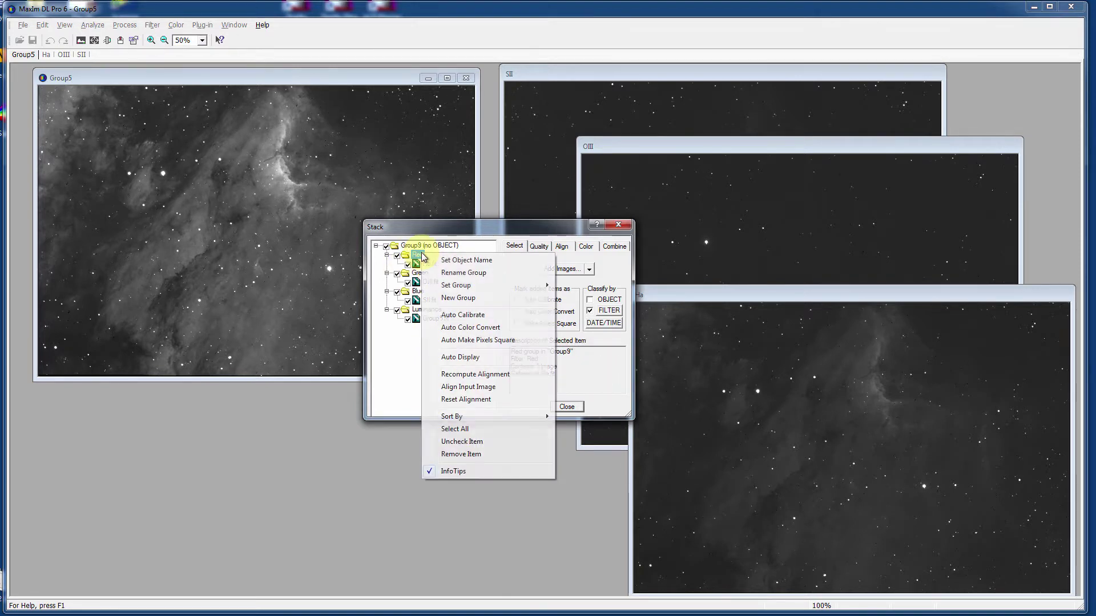
mouse_move(457, 285)
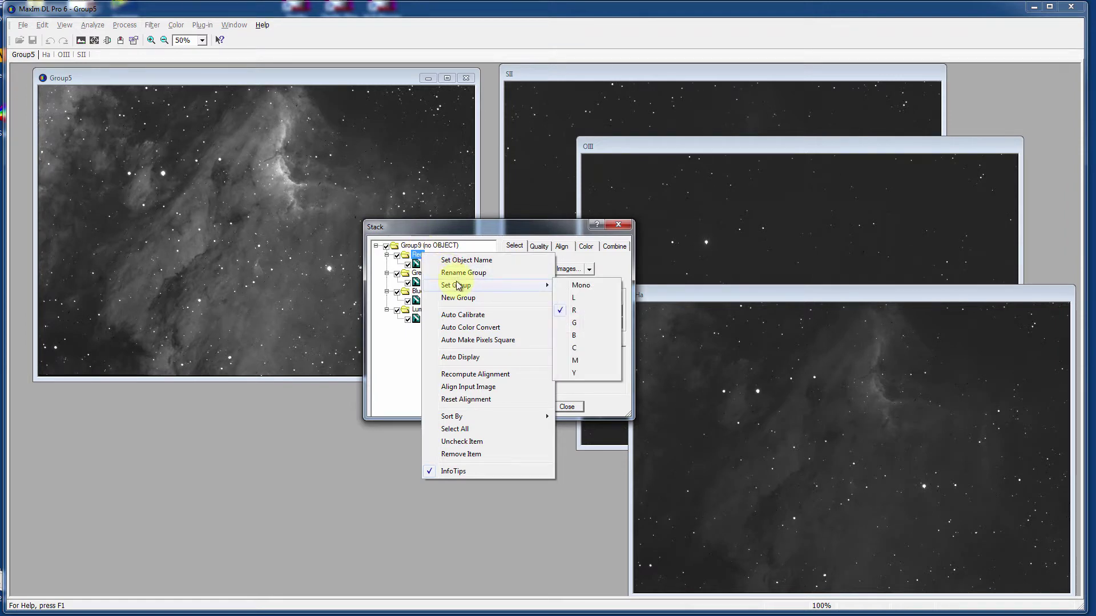
click(403, 368)
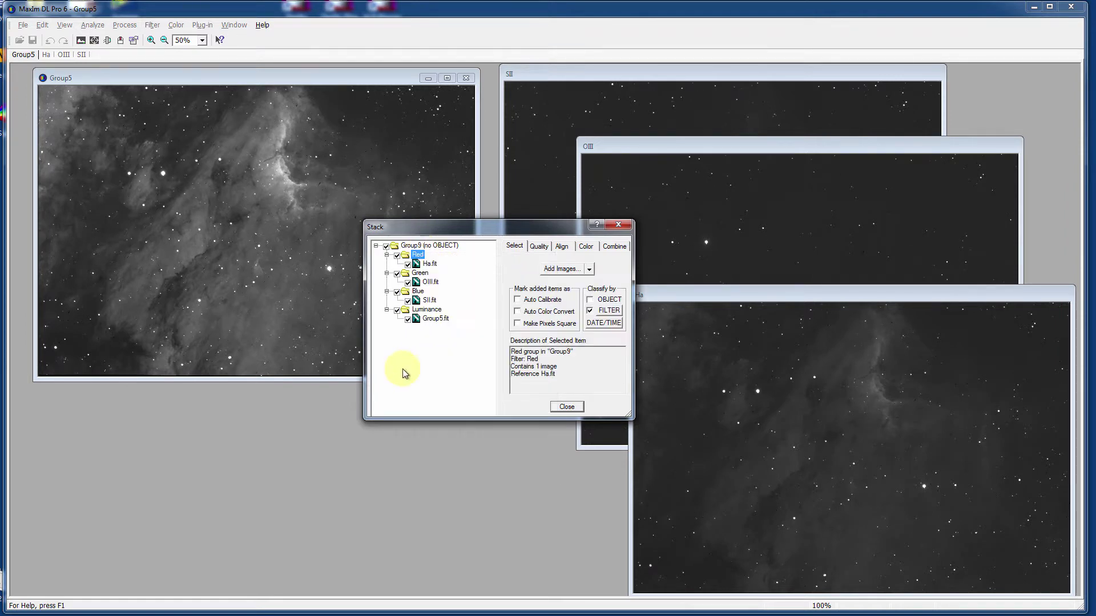
click(420, 274)
right_click(420, 274)
mouse_move(478, 308)
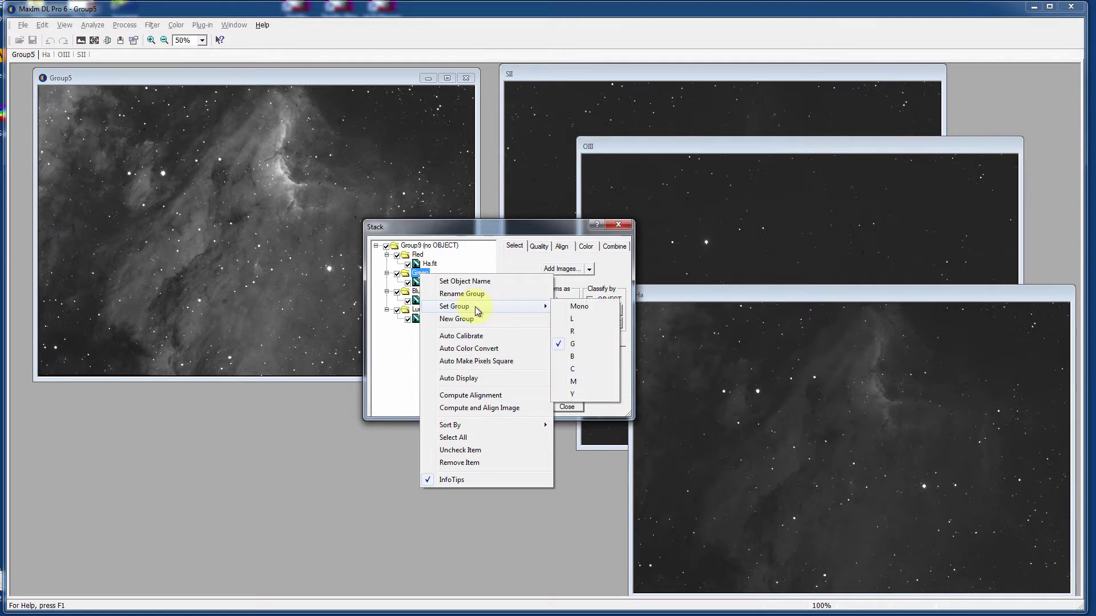
click(392, 362)
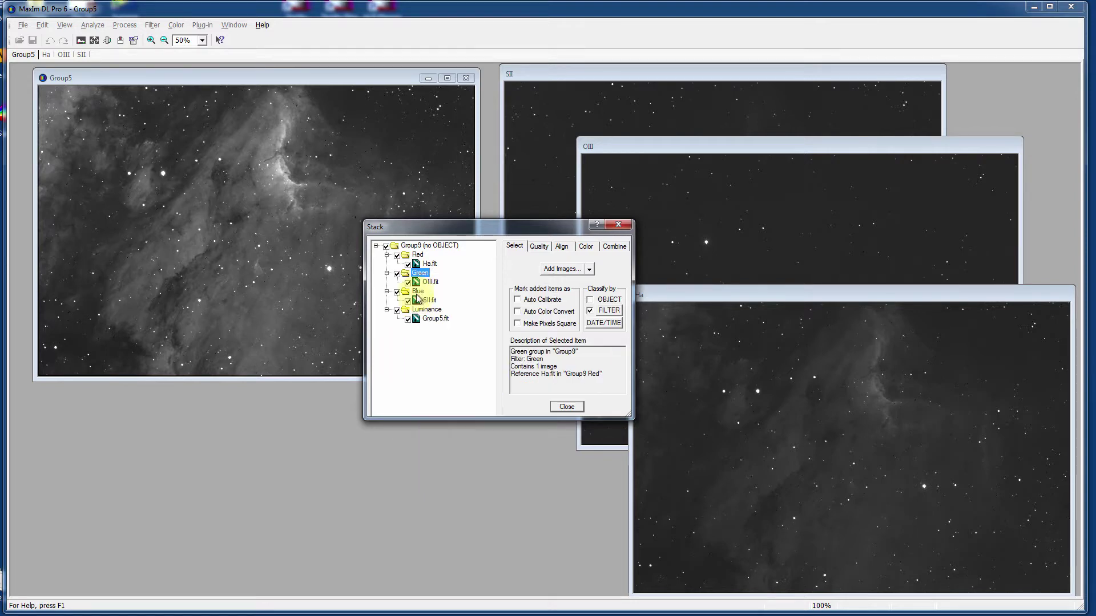
right_click(419, 292)
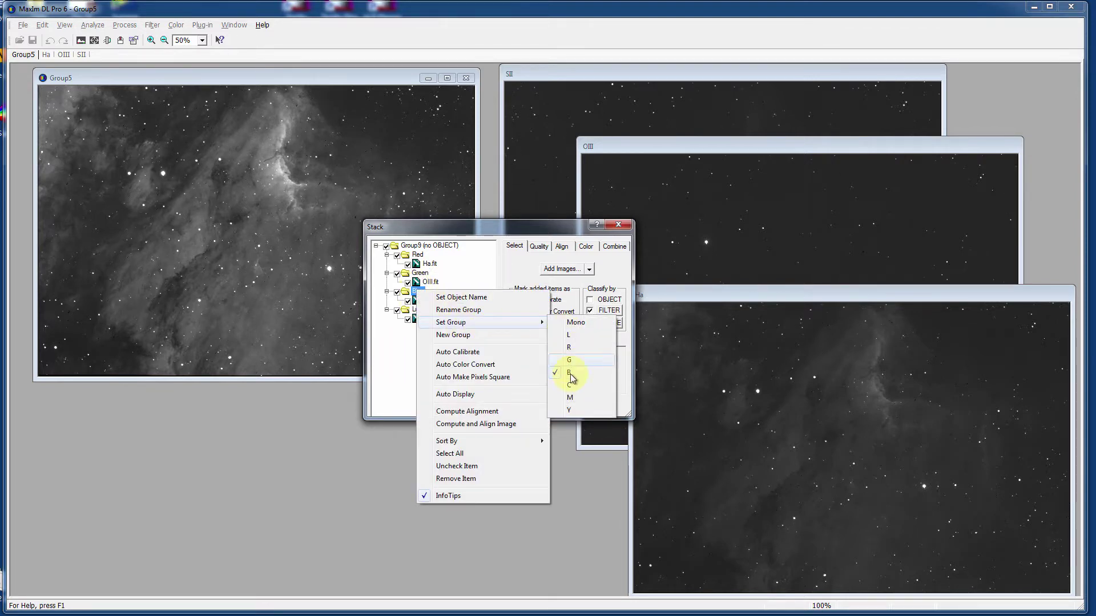
click(392, 384)
Switch the Luminance group from Mono to the L channel
click(427, 309)
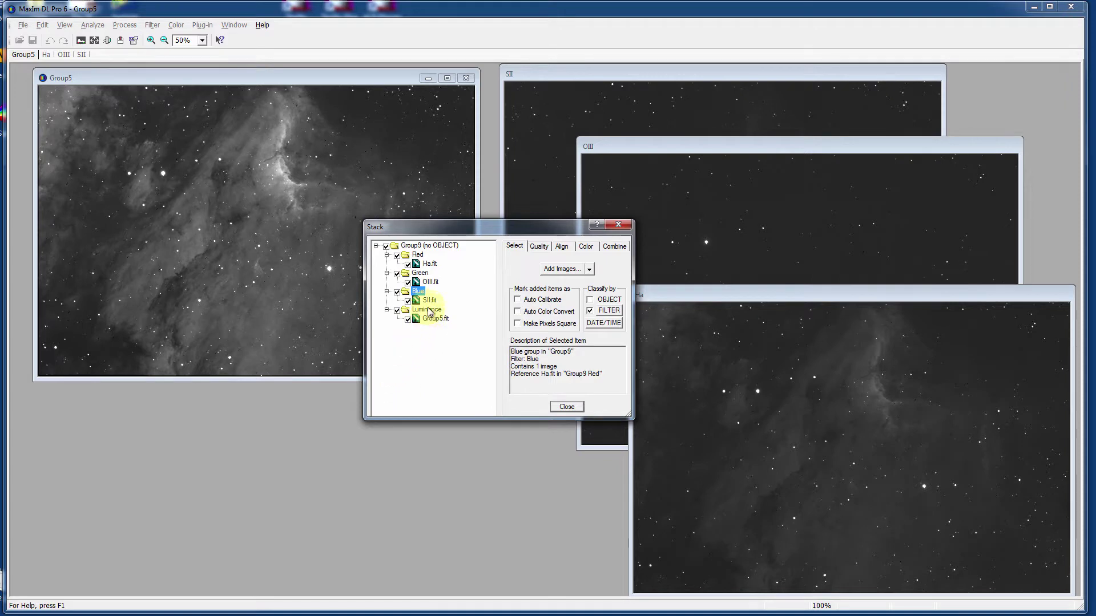
right_click(430, 311)
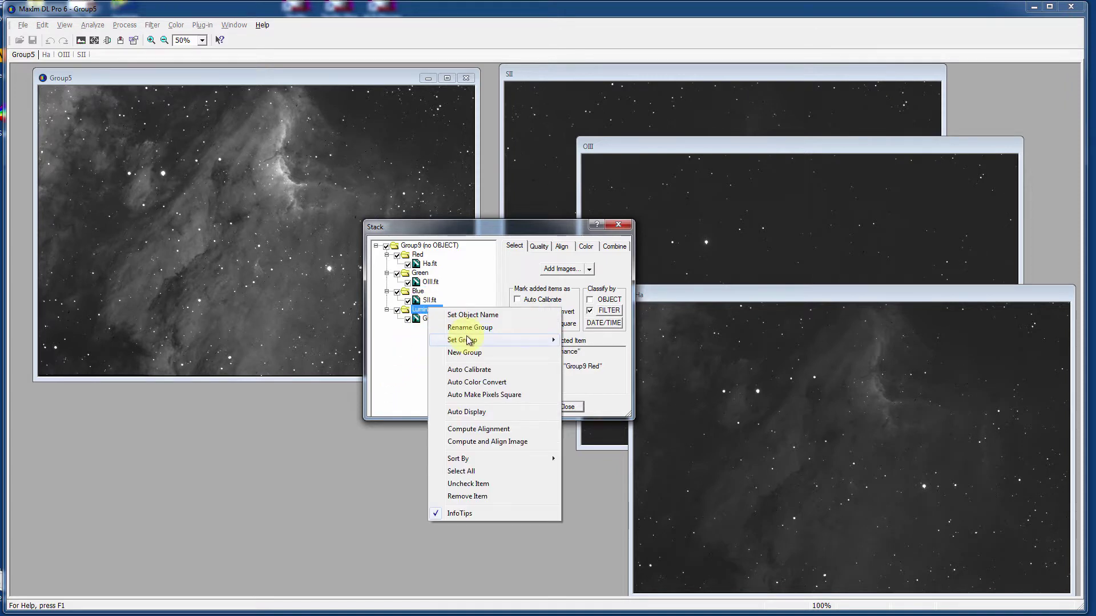
mouse_move(552, 342)
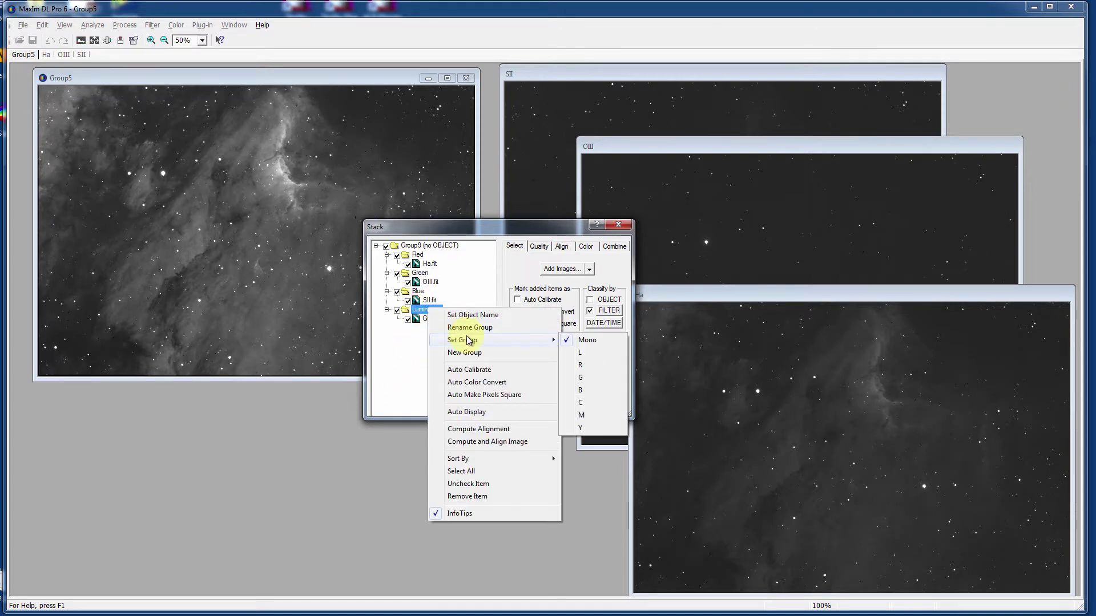
click(599, 354)
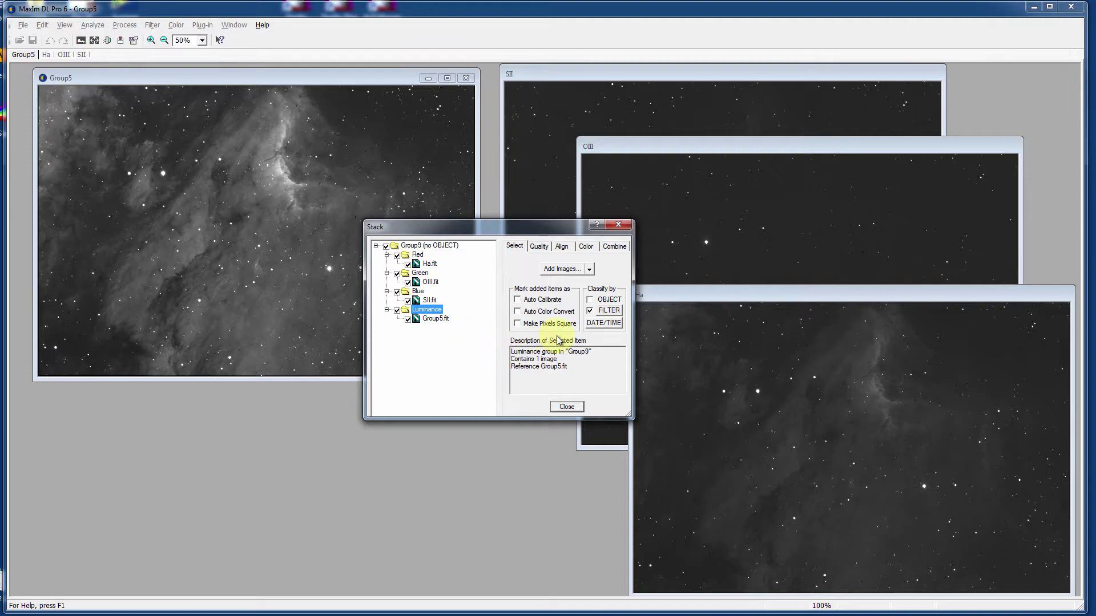
Review quality, alignment and colour settings (Luminance Weight 100%), then the Sum / 16-bit Int combine options
click(538, 246)
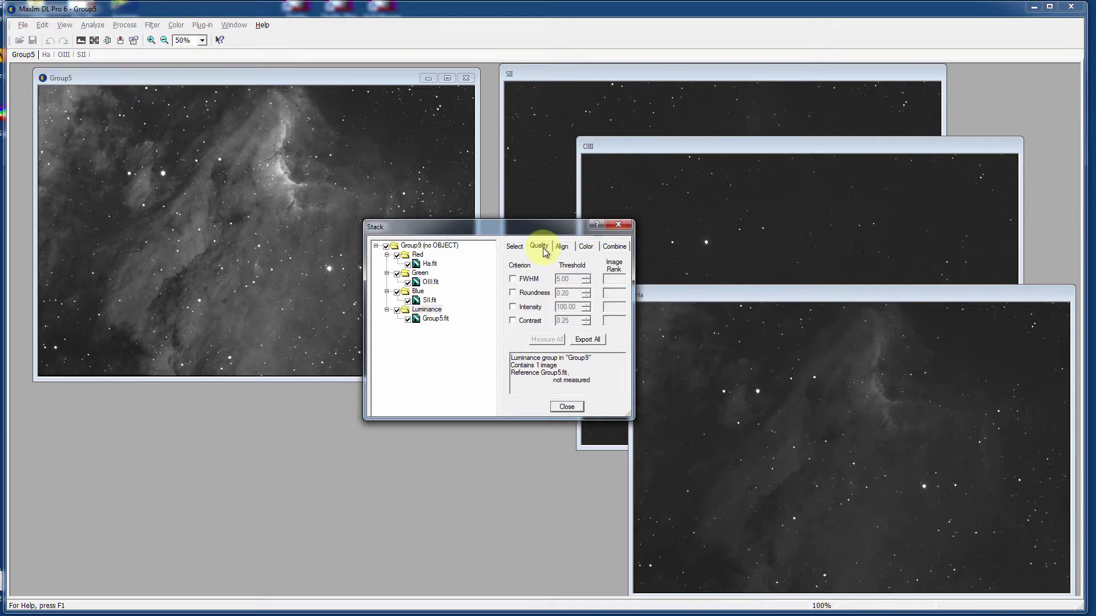
click(561, 249)
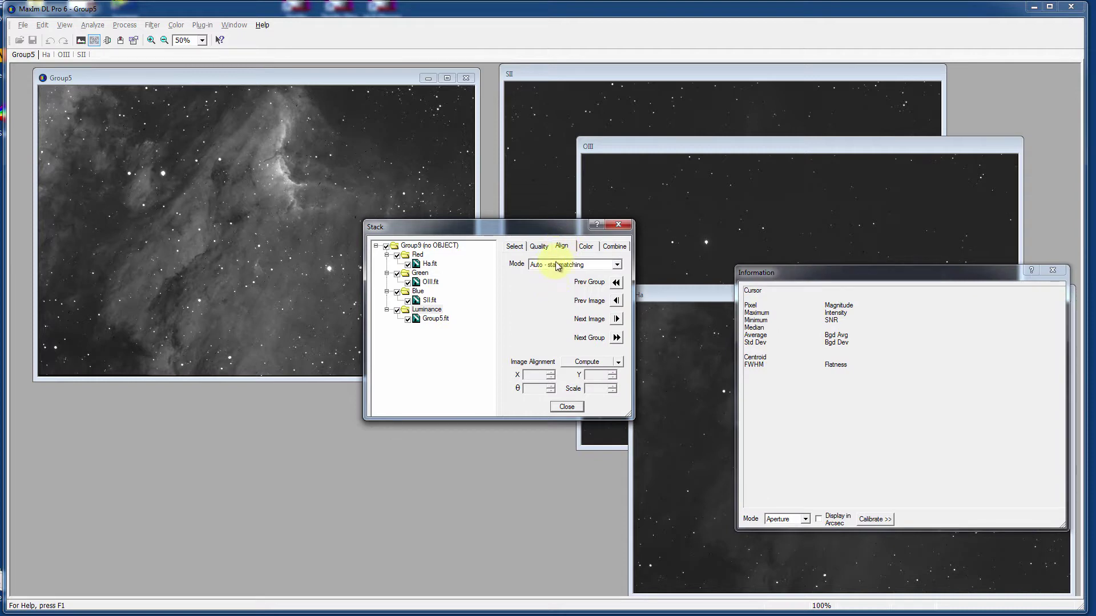
click(586, 247)
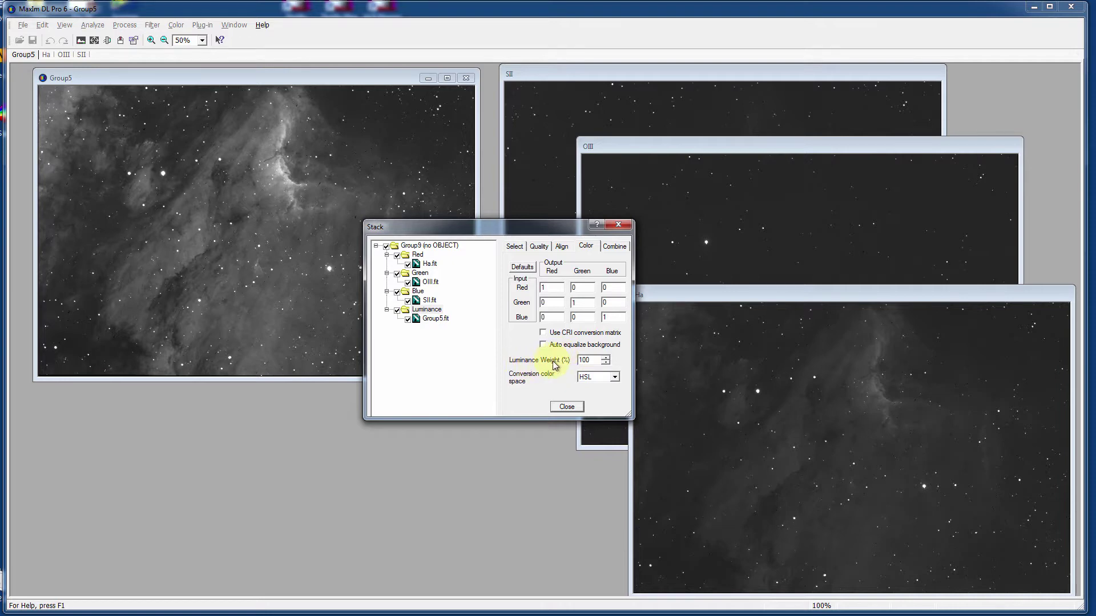
click(596, 361)
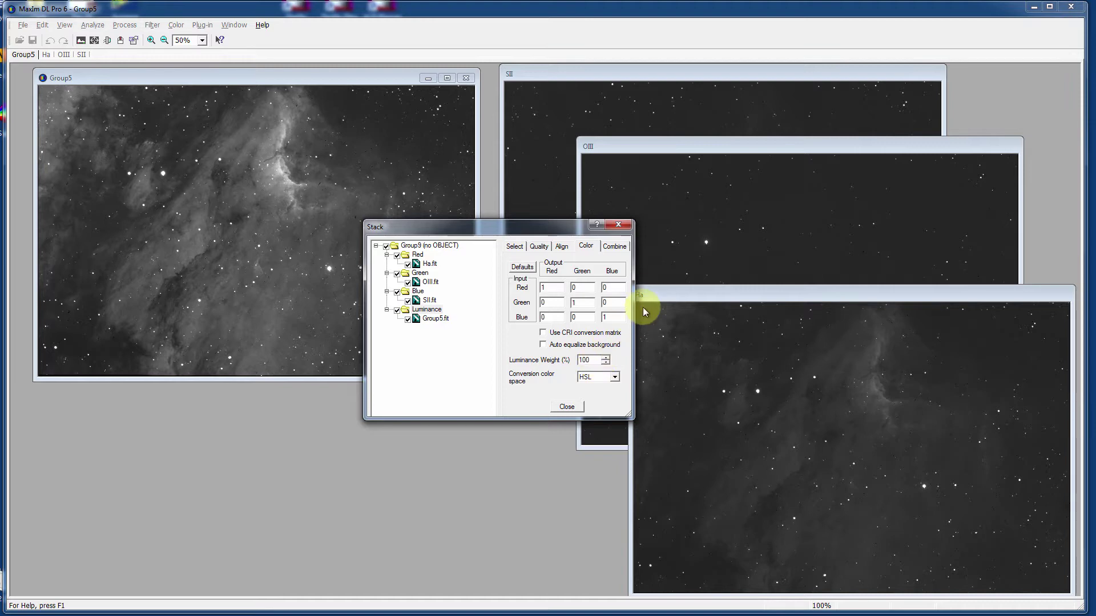
click(618, 248)
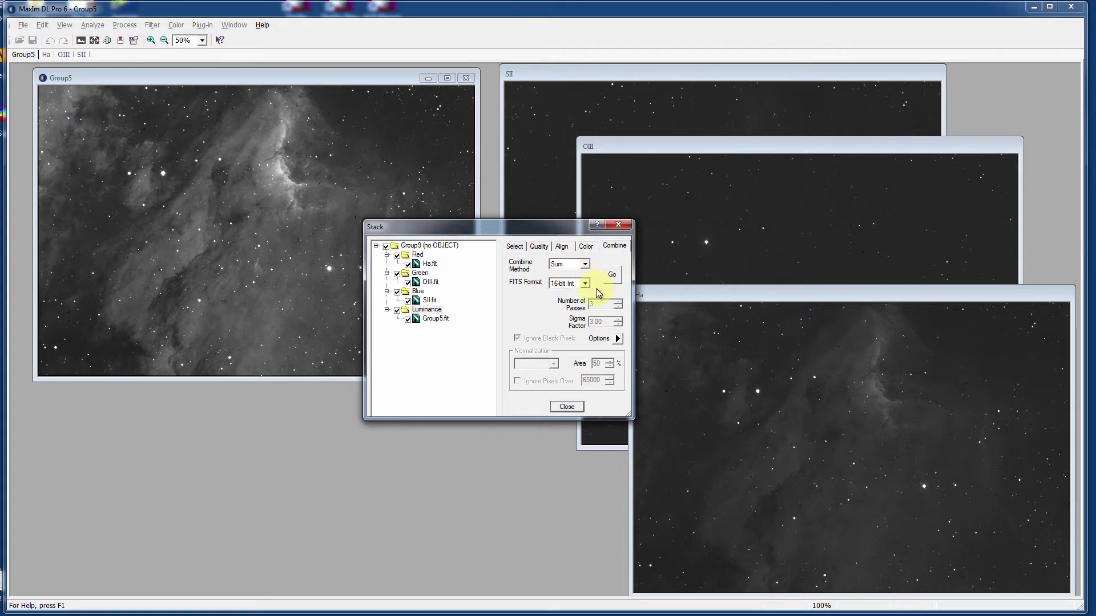
Combine the groups into the 1530x1020 Group9-LRGB colour image and close the Stack dialog
click(612, 275)
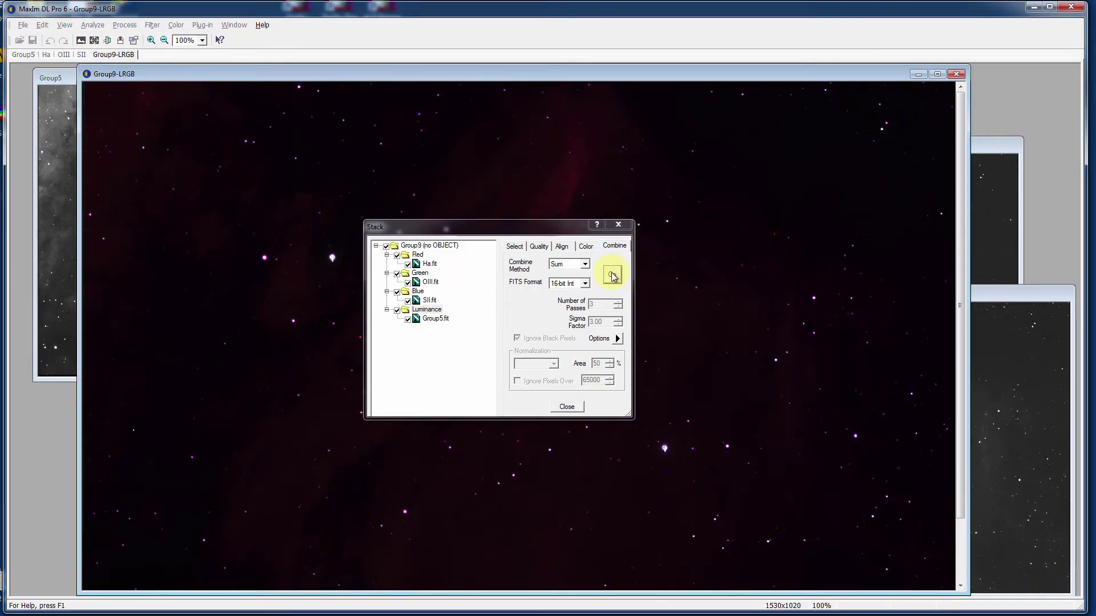
click(566, 407)
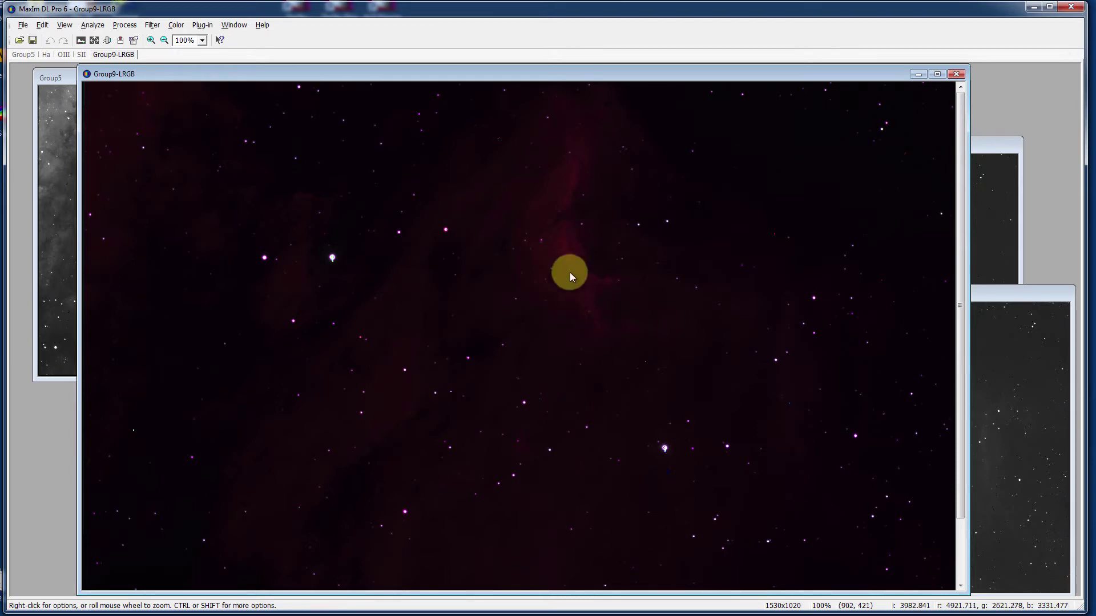
Stretch Group9-LRGB to minimum 1796.8 and maximum 5678.5, then measure the blue spot below the bright star
click(81, 41)
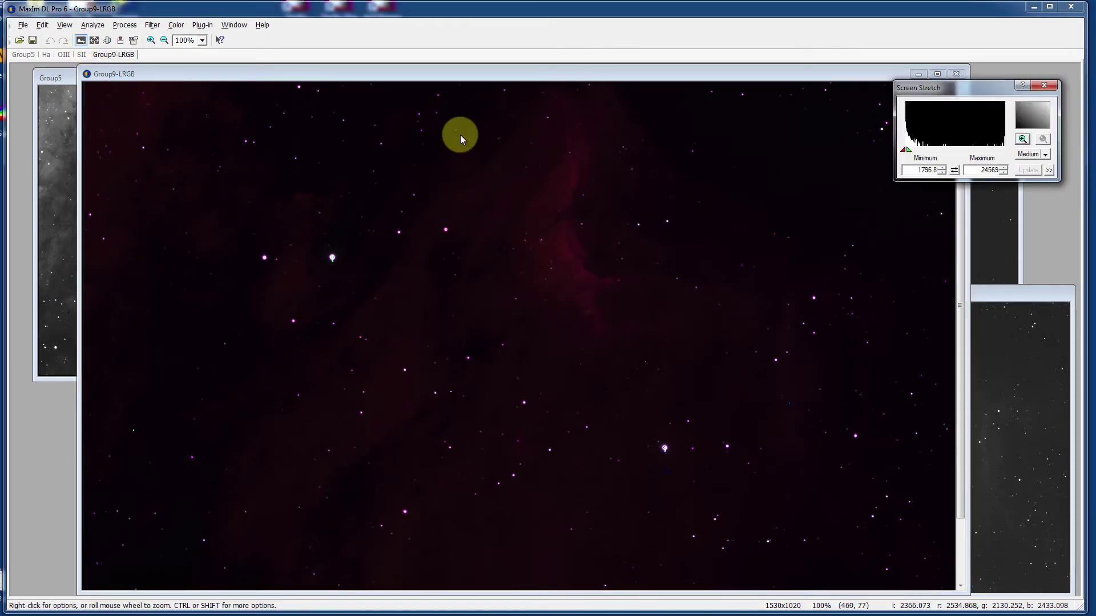
click(1024, 141)
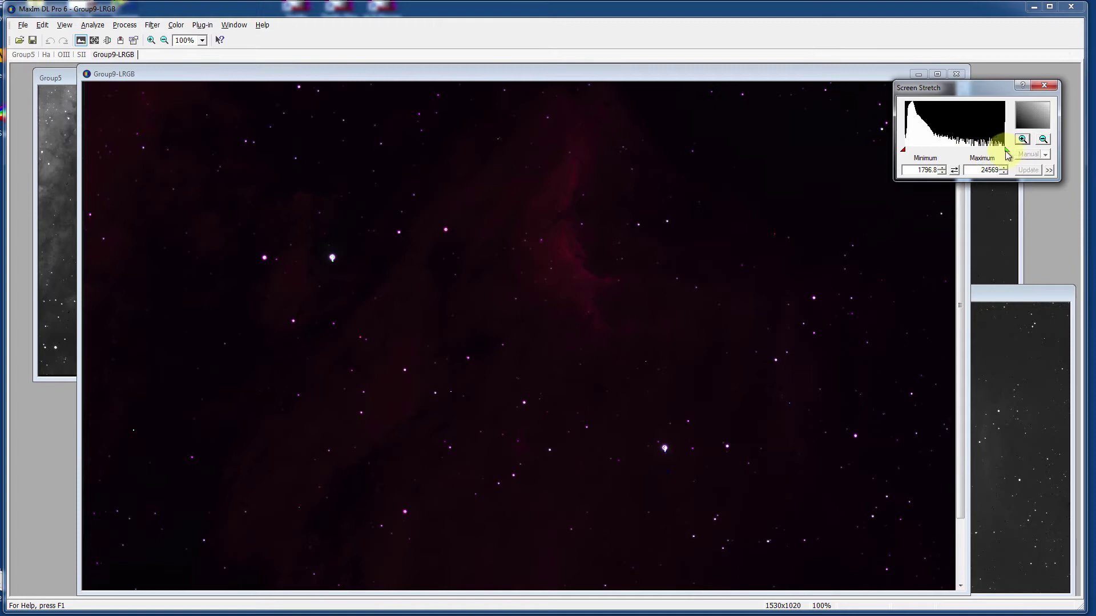
drag(1006, 153, 925, 155)
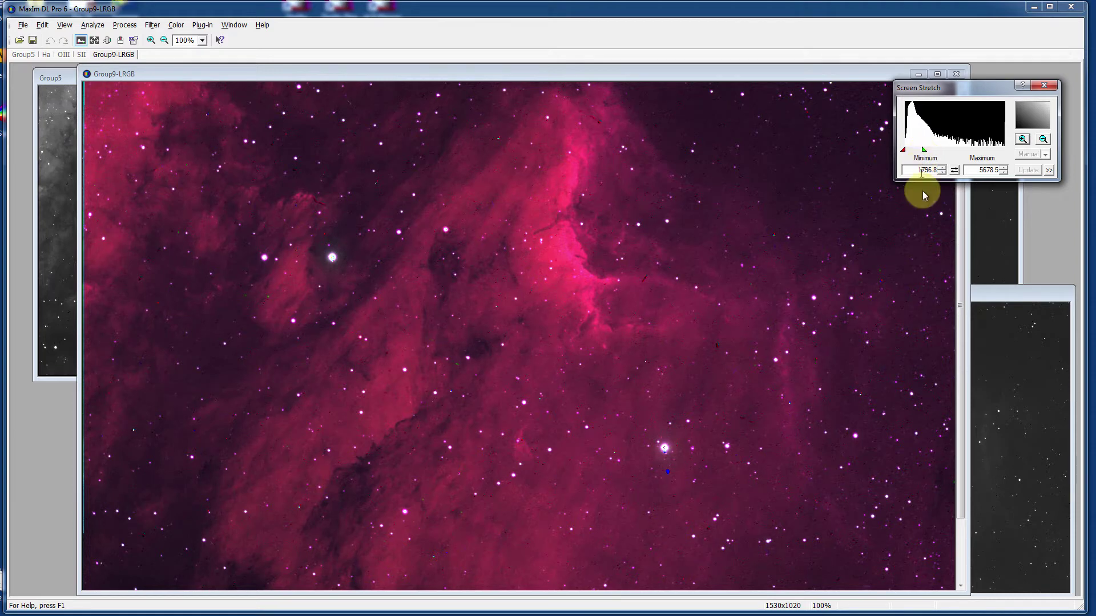
drag(964, 288, 951, 368)
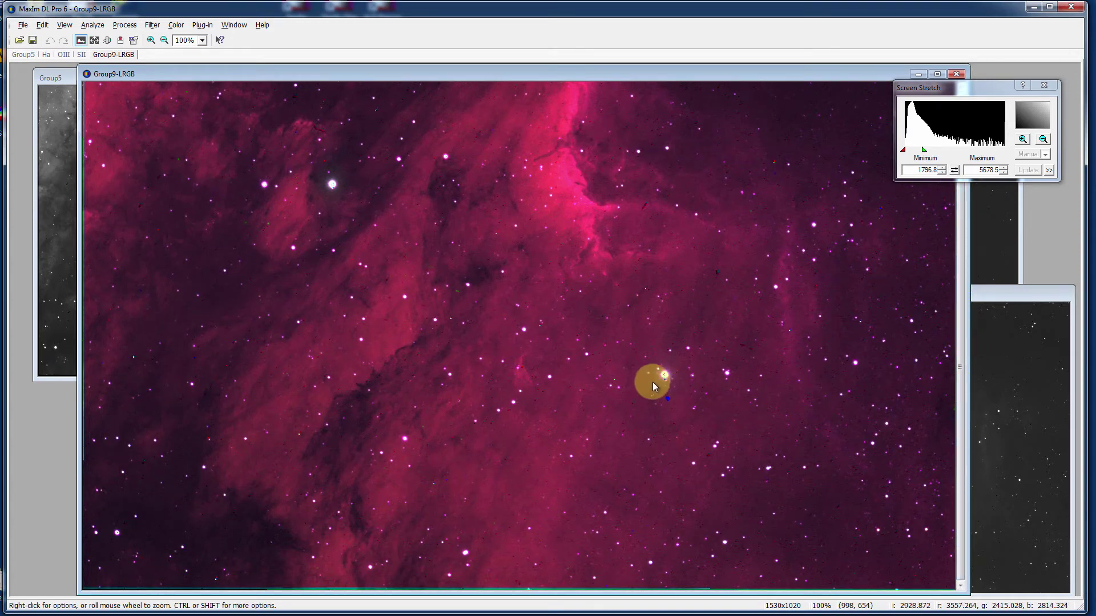
click(671, 399)
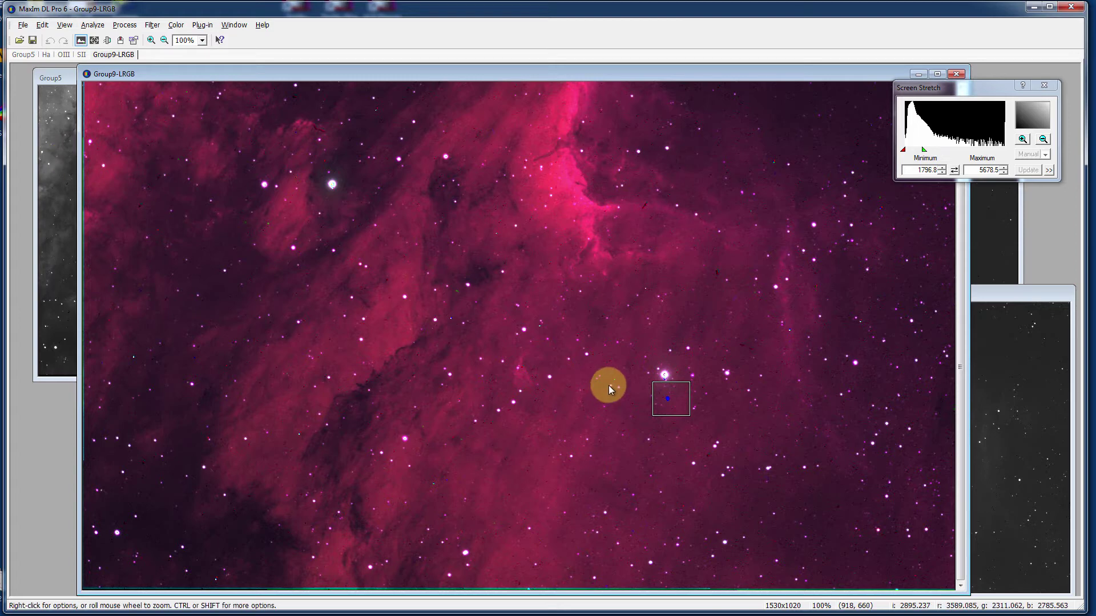
click(68, 275)
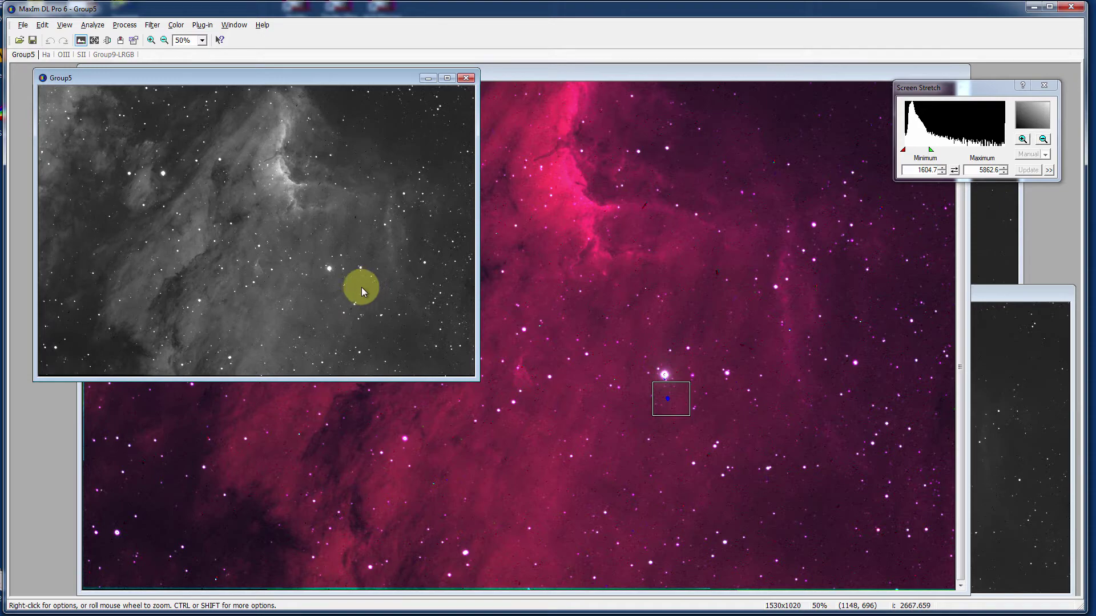
scroll(331, 285, up, 4)
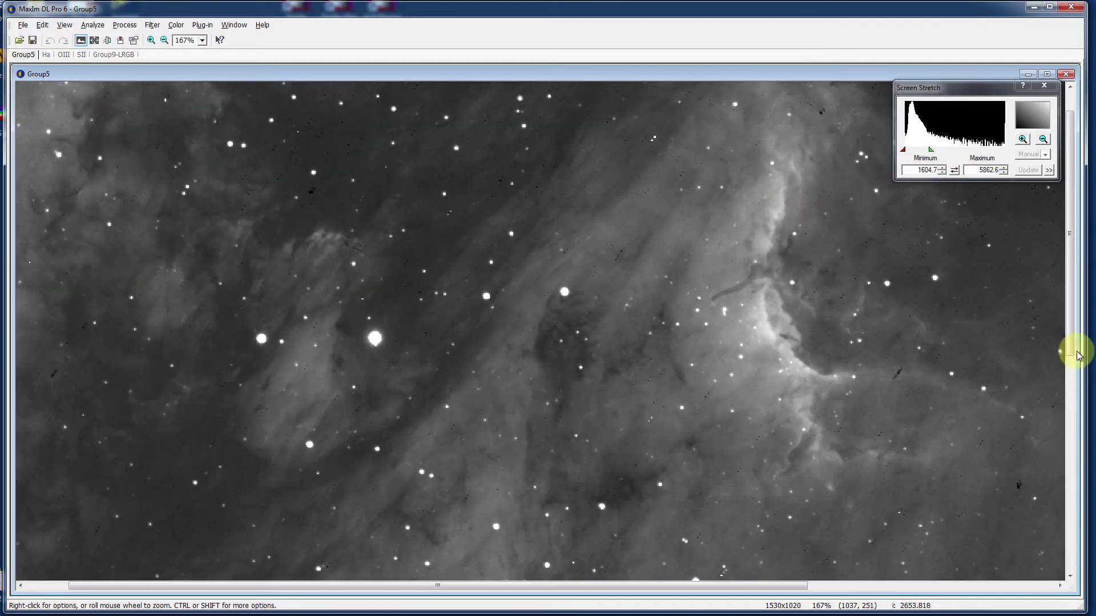
drag(1067, 335, 1075, 509)
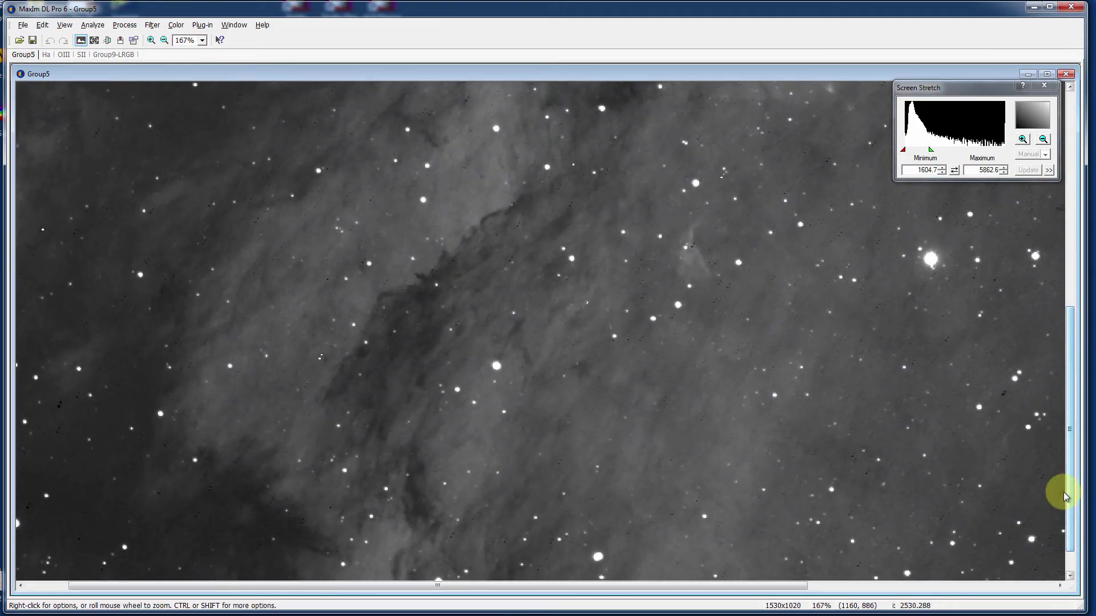
drag(689, 592, 937, 556)
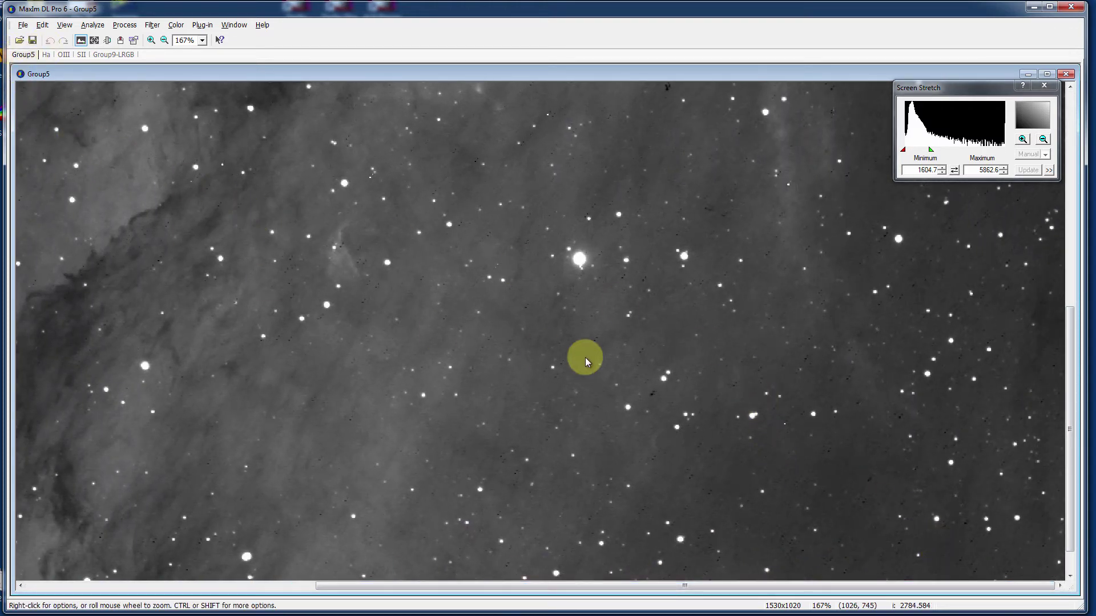
drag(643, 384, 671, 412)
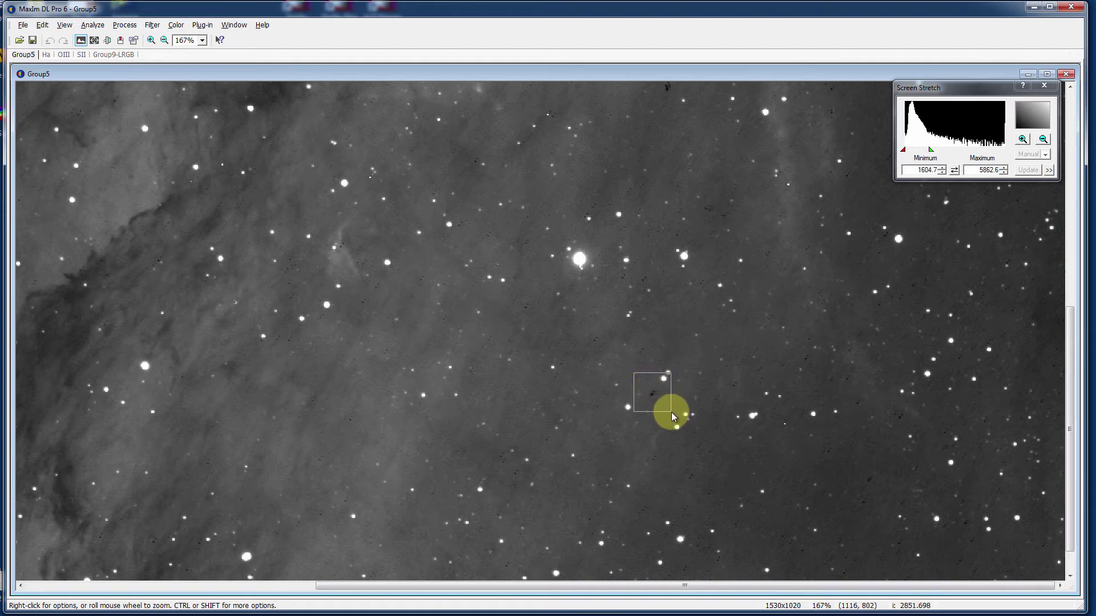
click(460, 326)
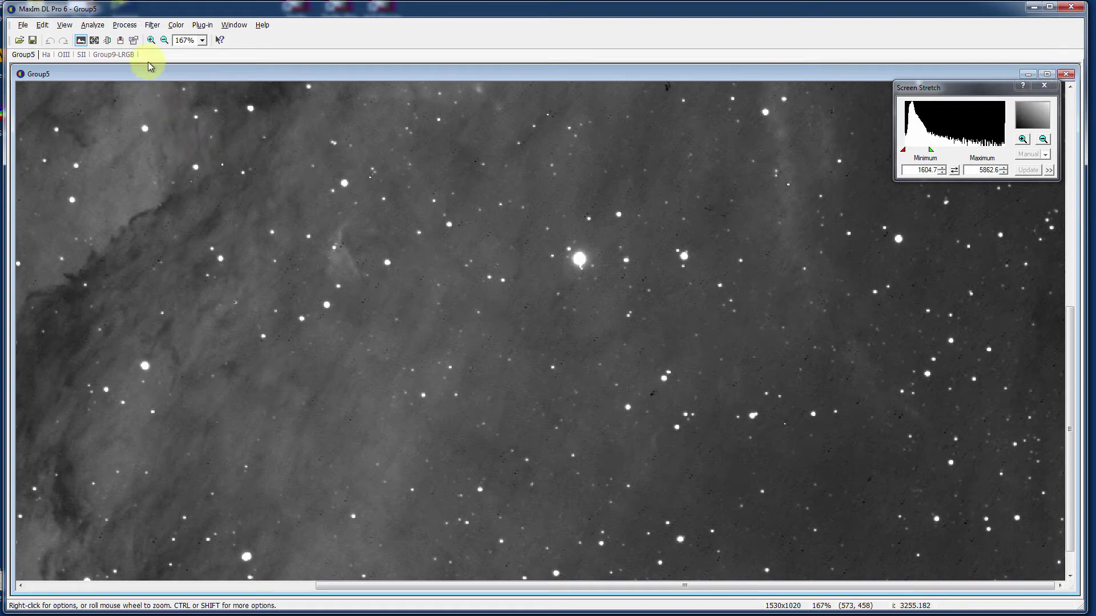
click(164, 41)
click(164, 41)
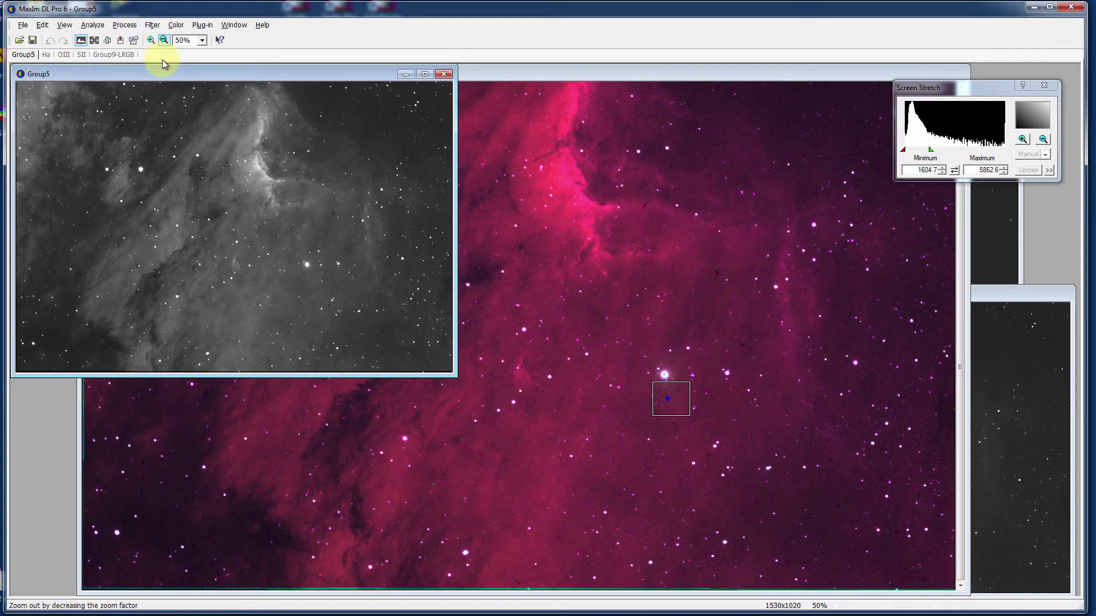
click(675, 384)
Adjust the Group9-LRGB zoom toward about 70% so the whole nebula fits beside the Ha frame
scroll(523, 351, up, 1)
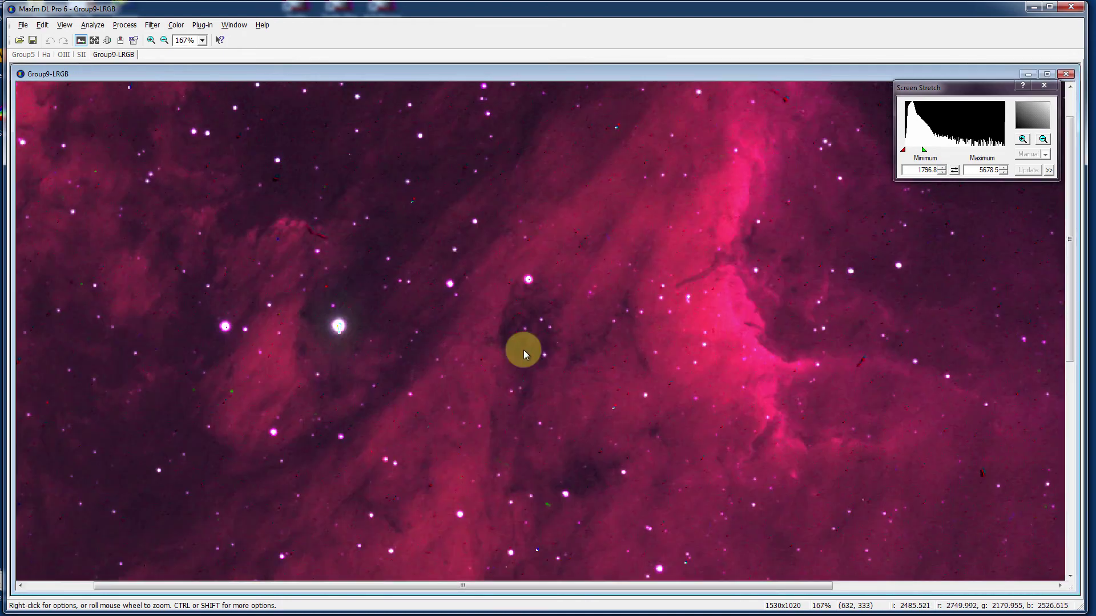
scroll(523, 350, down, 2)
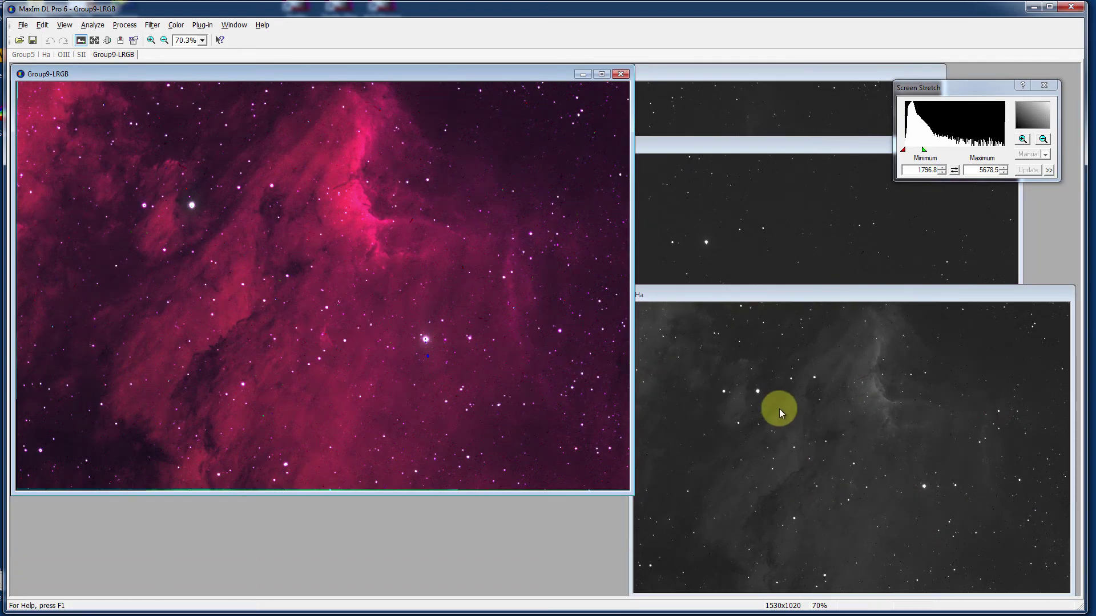